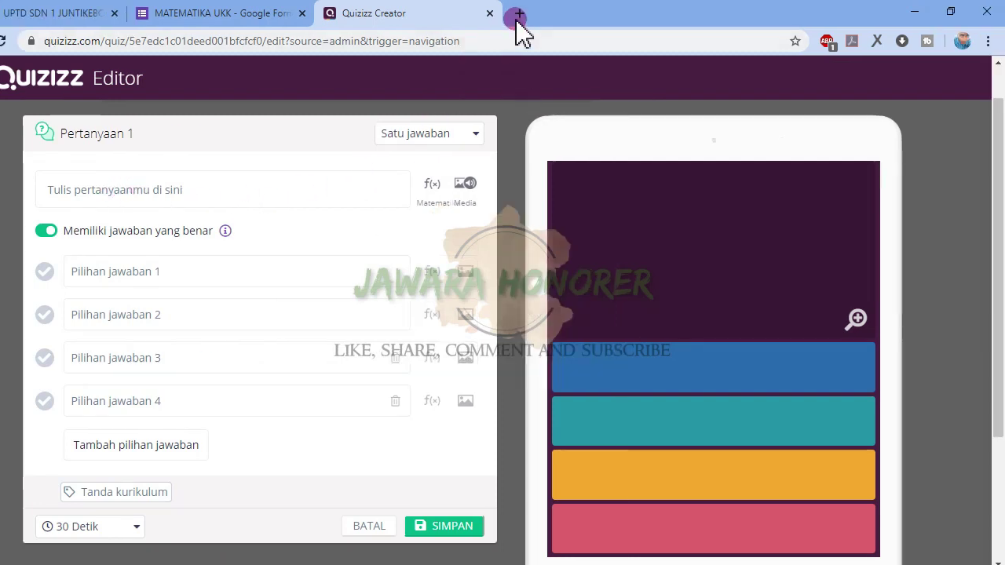
Step: Search the web in a new browser tab for "contoh soal online tema 8 kelas 5"
click(519, 14)
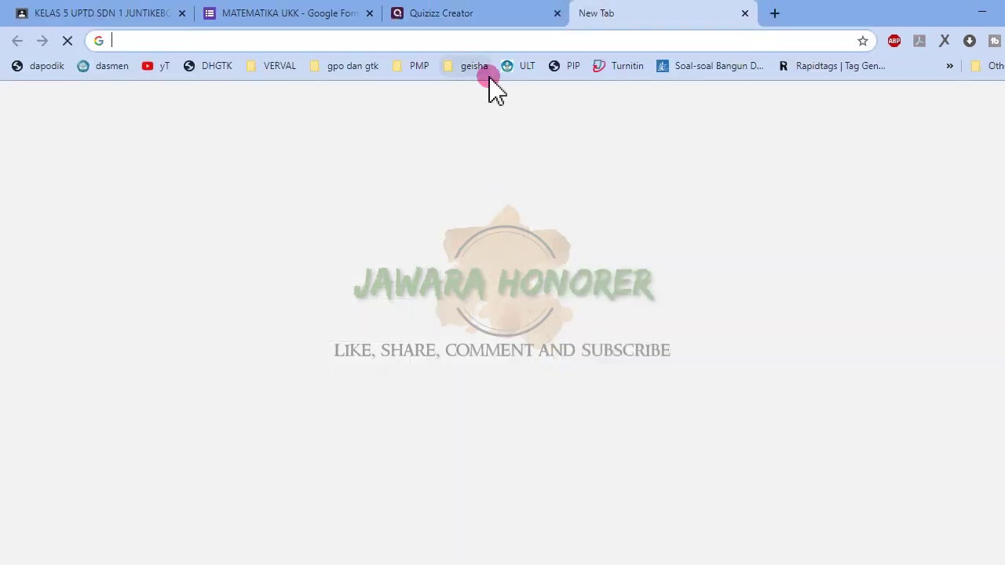
text(contoh soal onlin)
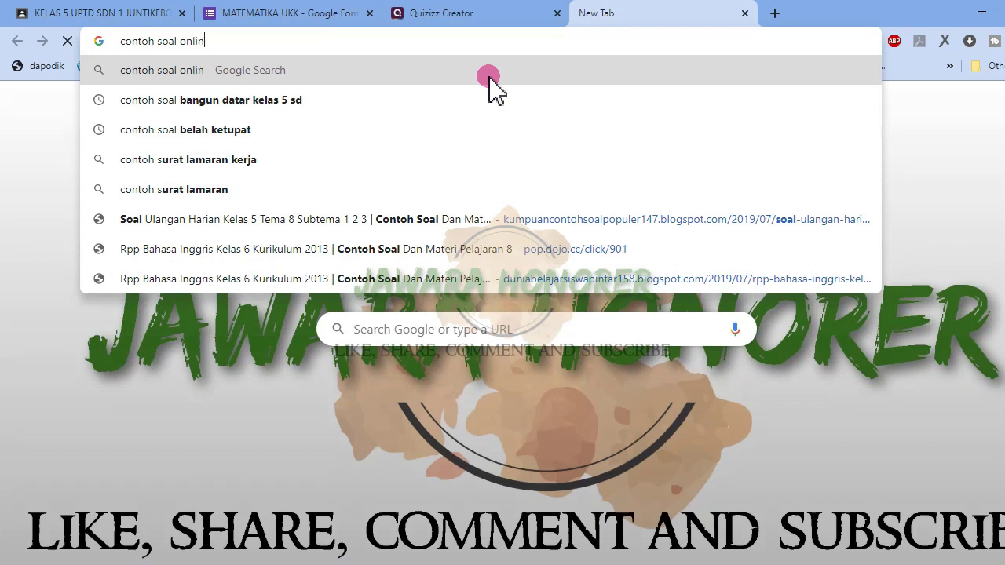
text(e tema)
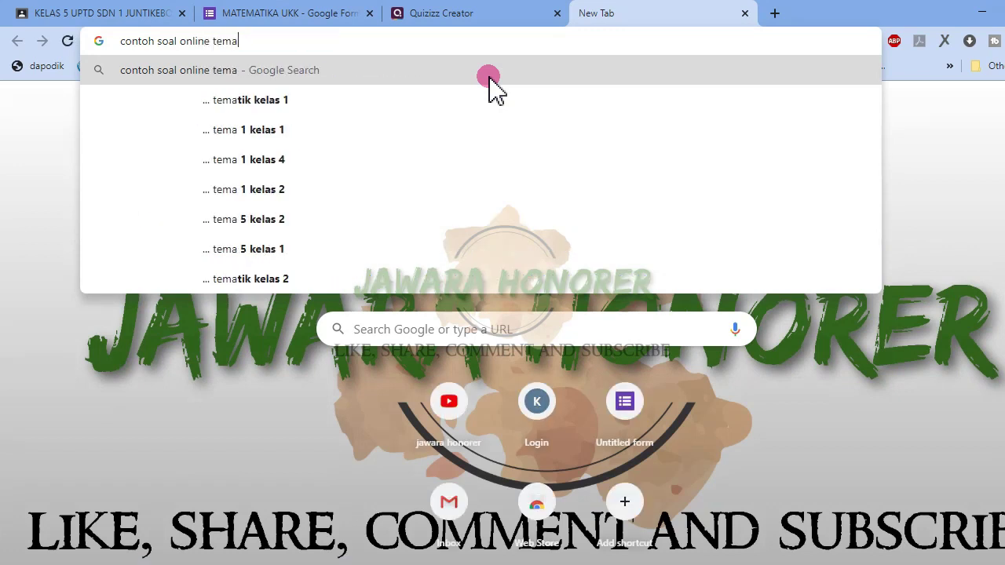
text( 8 k)
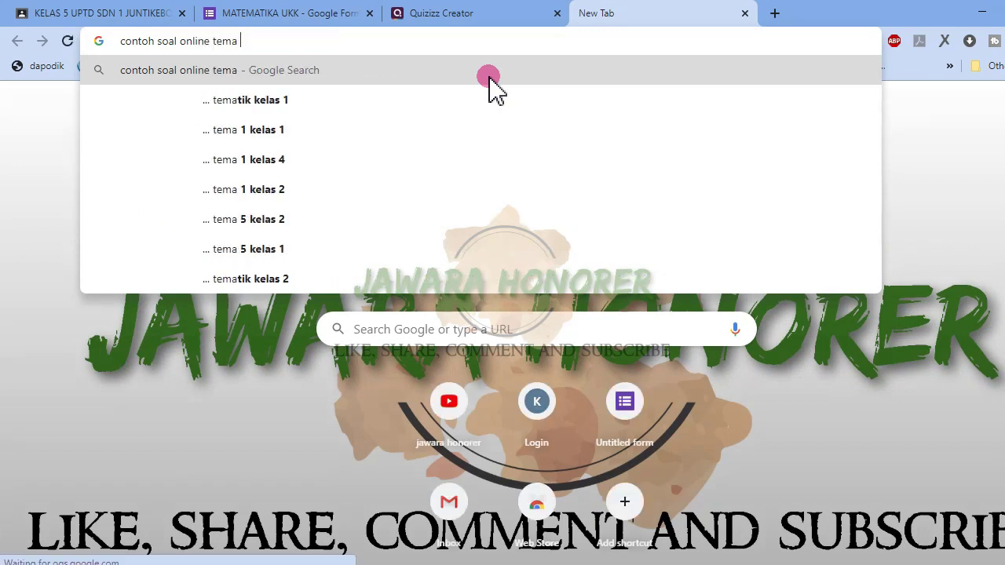
text(elas 5)
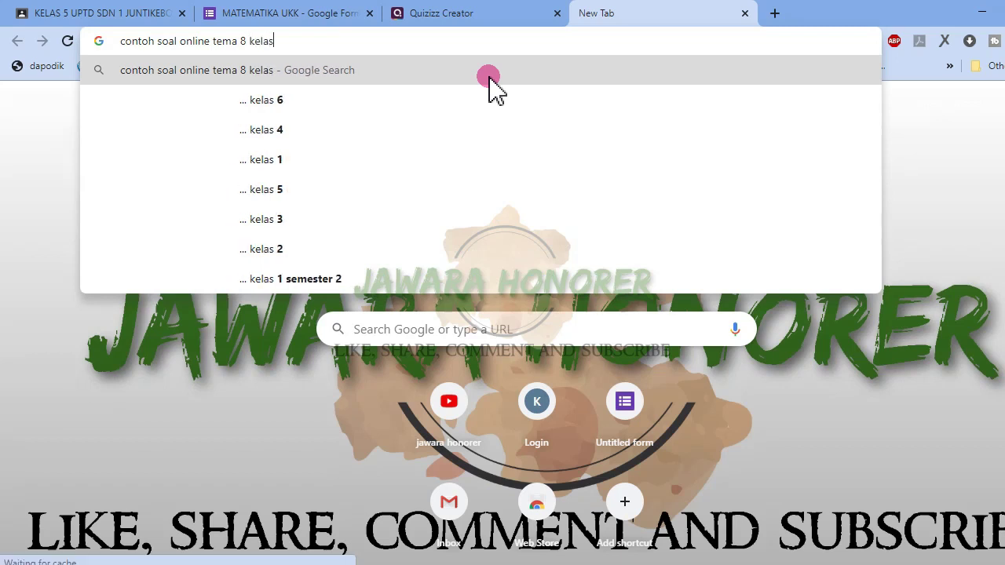
key(Return)
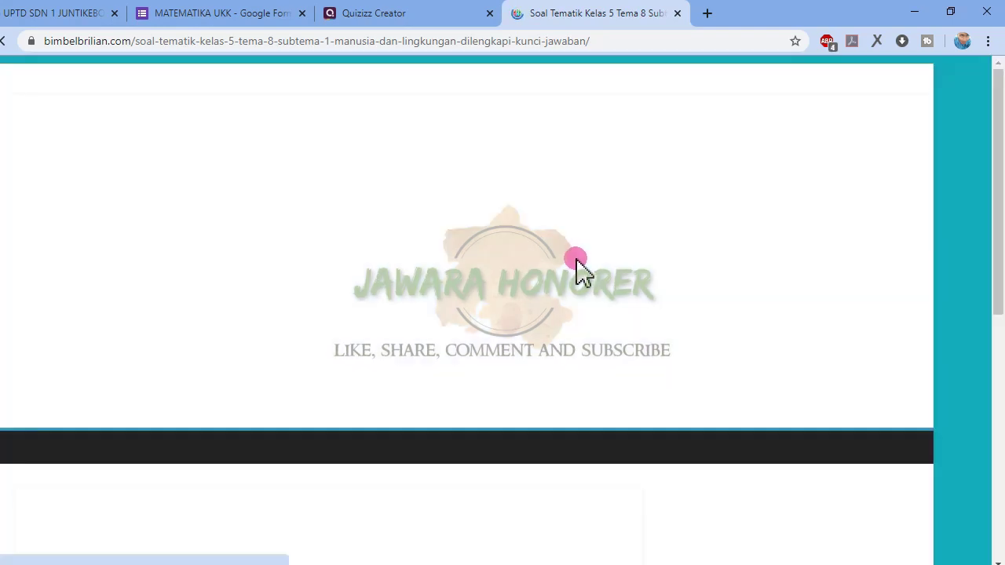
Step: Copy the text of question 1, starting "Air adalah salah satu sumber daya alam", from the bimbelbrilian.com page into Quizizz question 1
scroll(578, 271, down, 5)
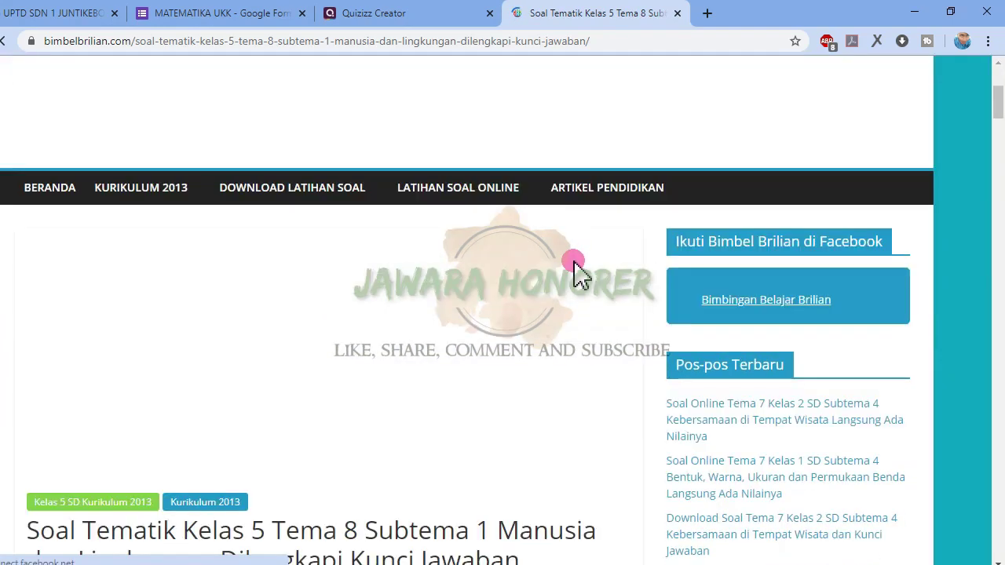
scroll(578, 271, down, 10)
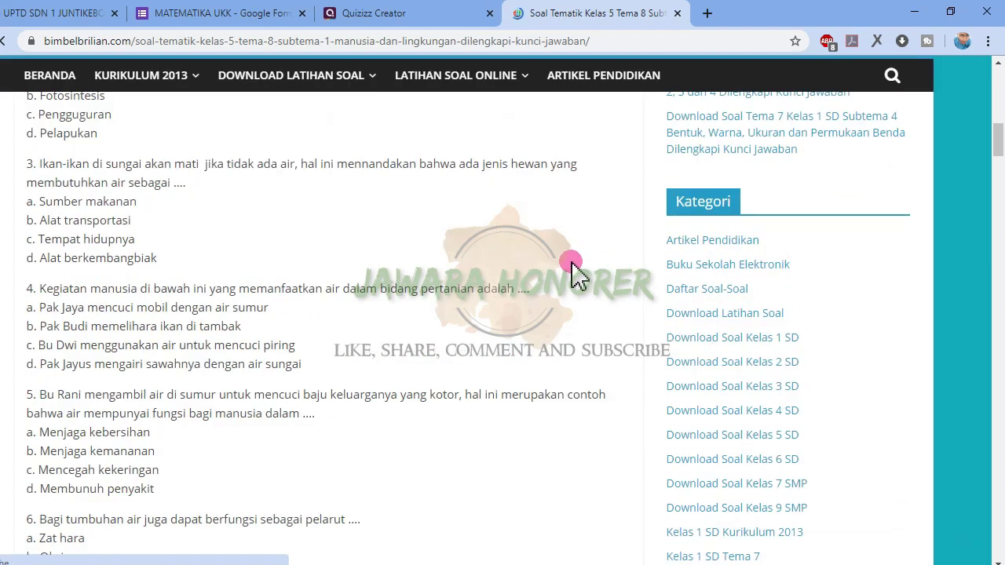
scroll(306, 267, up, 3)
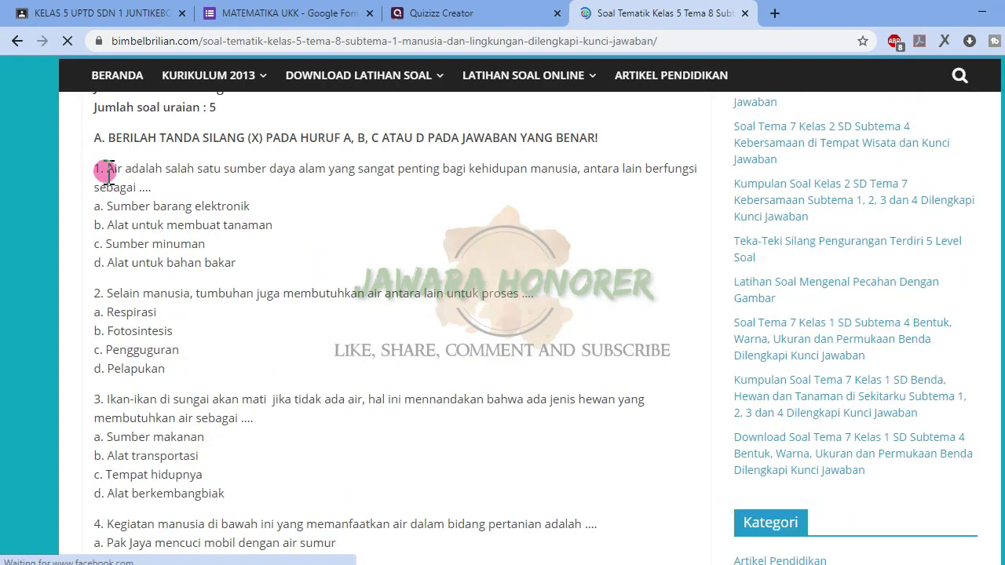
drag(108, 168, 189, 188)
key(ctrl+c)
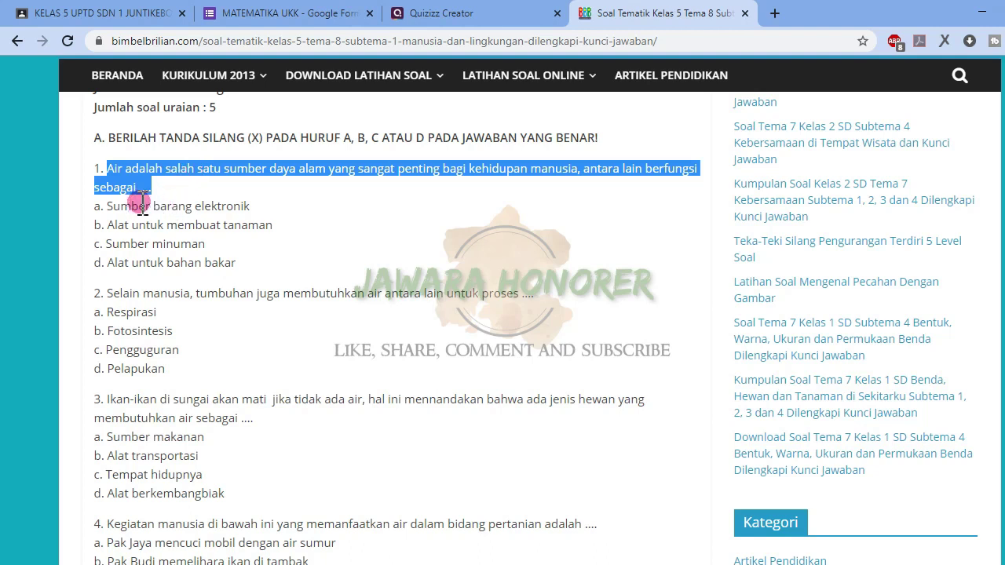
click(449, 14)
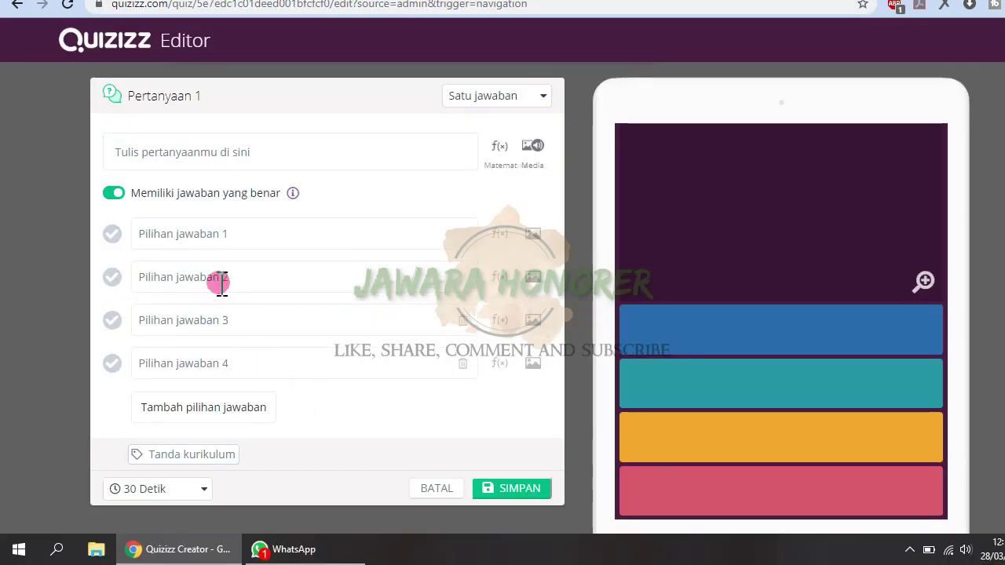
click(195, 189)
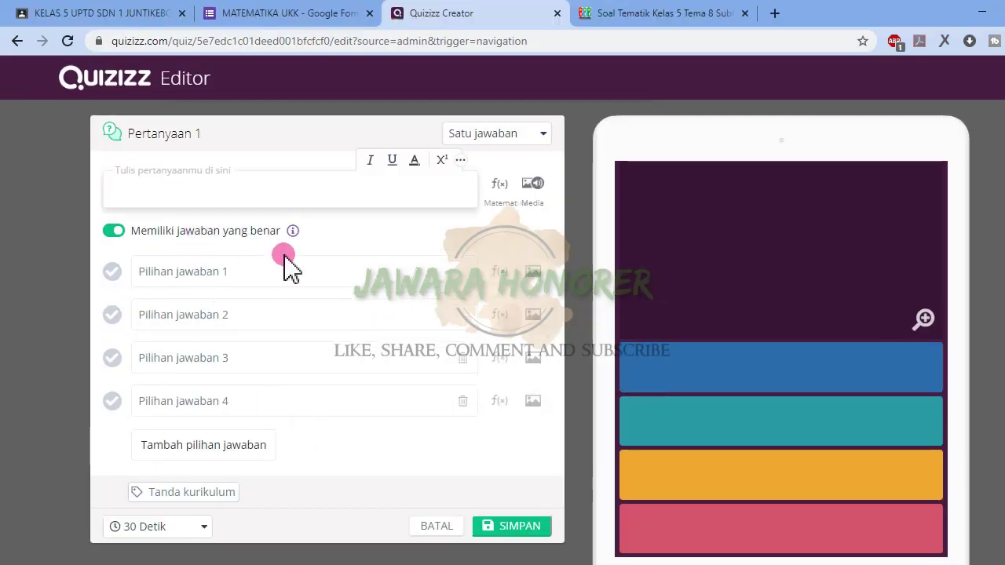
key(ctrl+v)
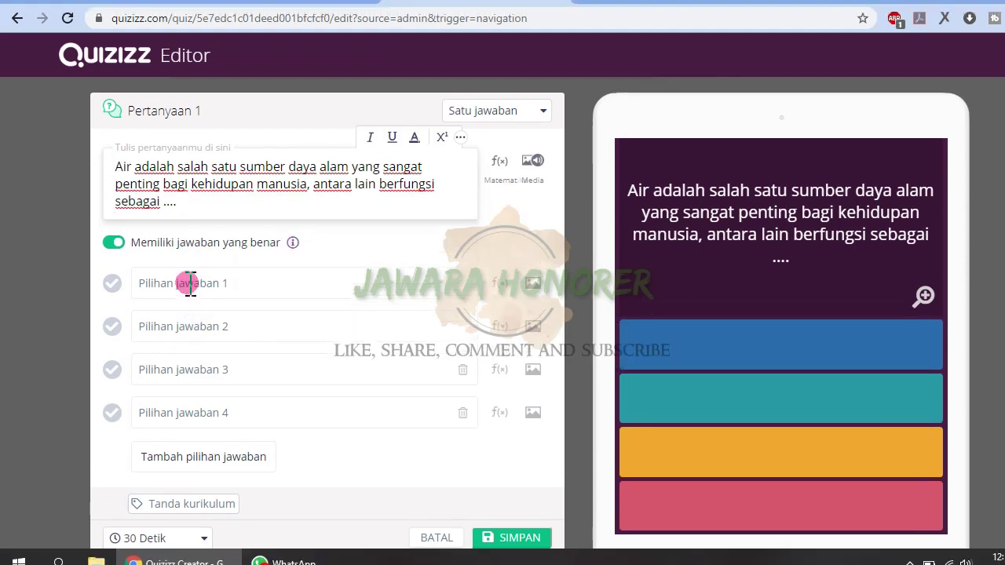
Step: Copy answer "a. Sumber barang elektronik" from the web page into answer option 1 of the Quizizz question
scroll(224, 255, down, 1)
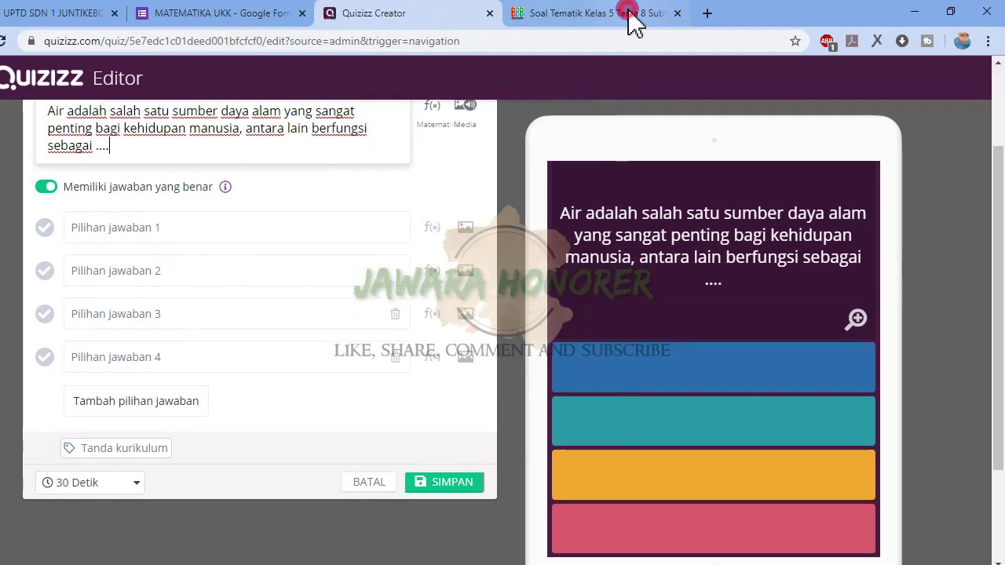
click(663, 12)
drag(91, 196, 271, 211)
key(ctrl+c)
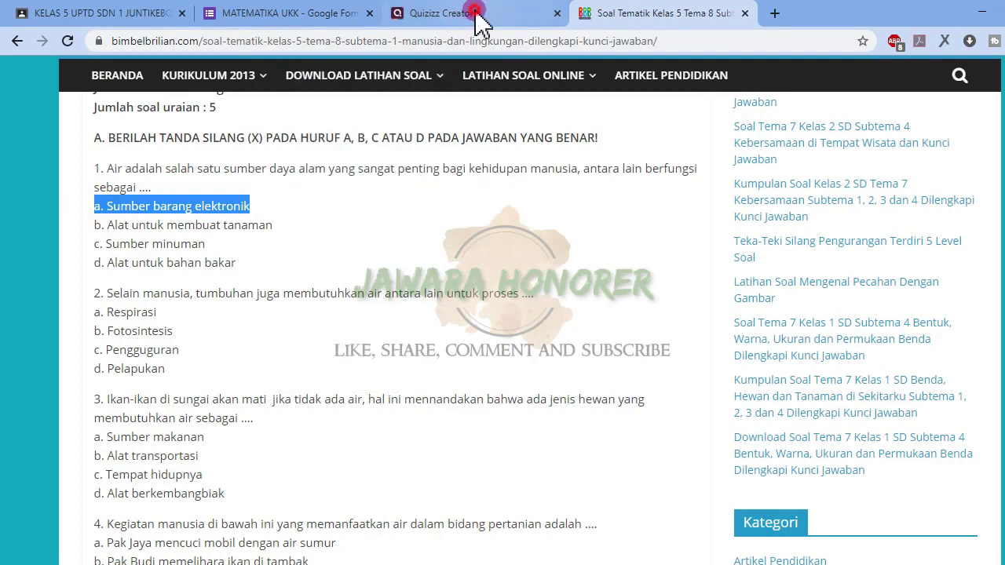
click(448, 12)
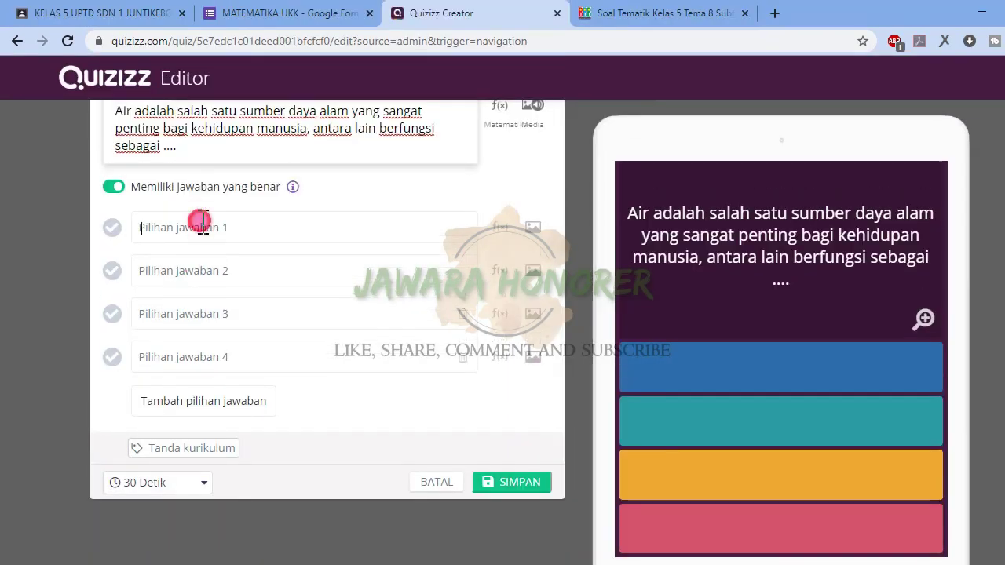
click(196, 206)
key(ctrl+v)
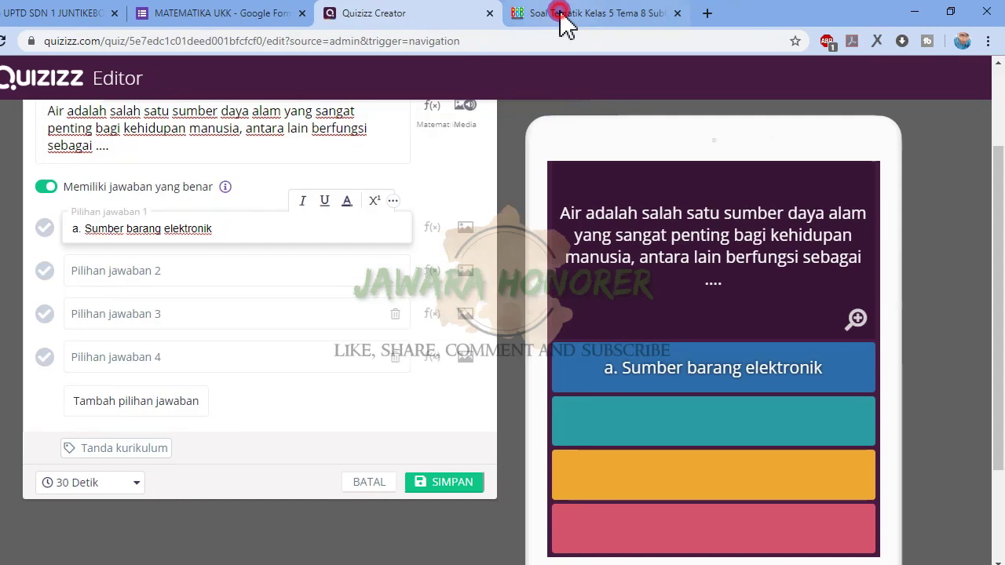
Step: Copy answer "b. Alat untuk membuat tanaman" from the web page into answer option 2 in Quizizz
click(613, 13)
drag(96, 225, 287, 226)
key(ctrl+c)
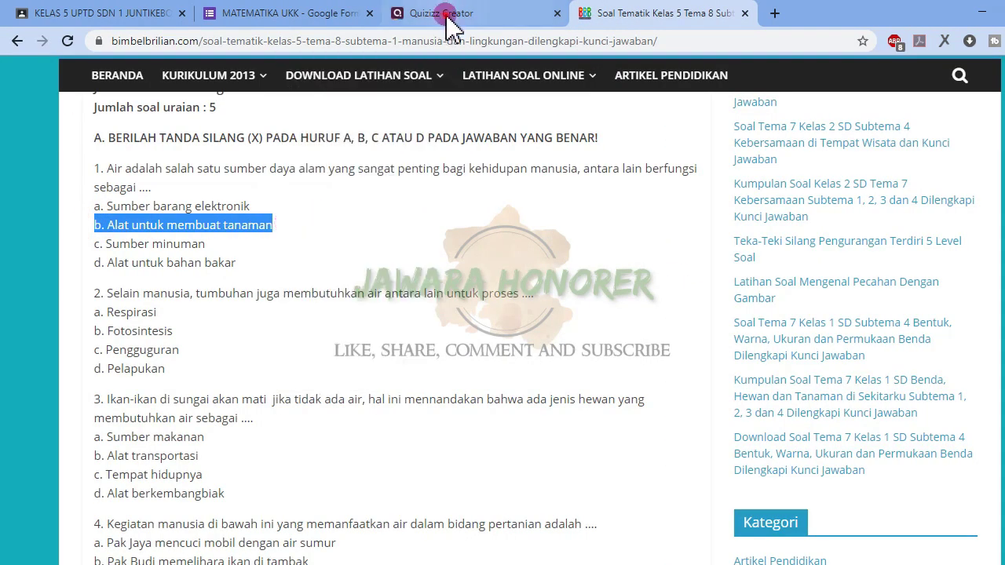
click(443, 14)
click(226, 265)
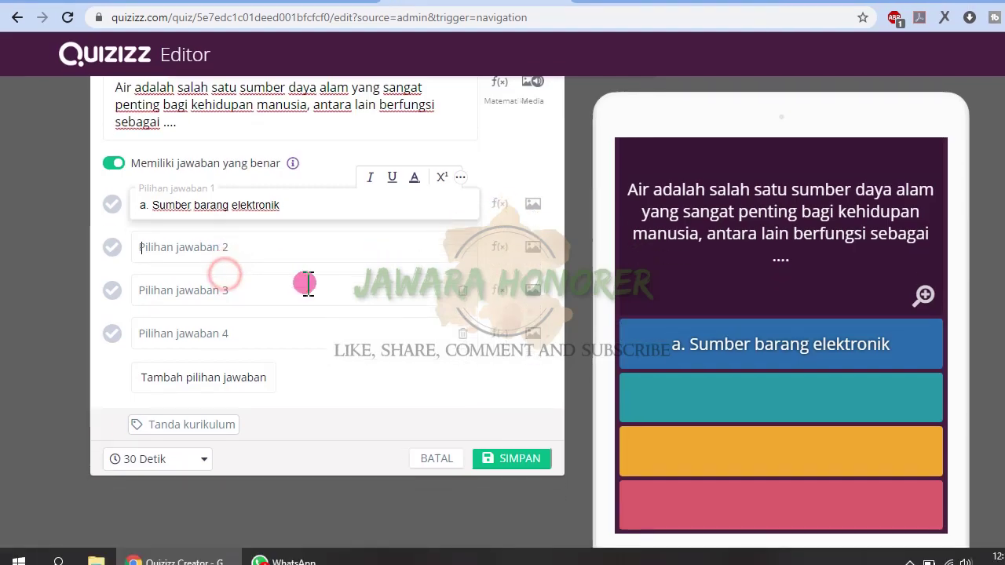
key(ctrl+v)
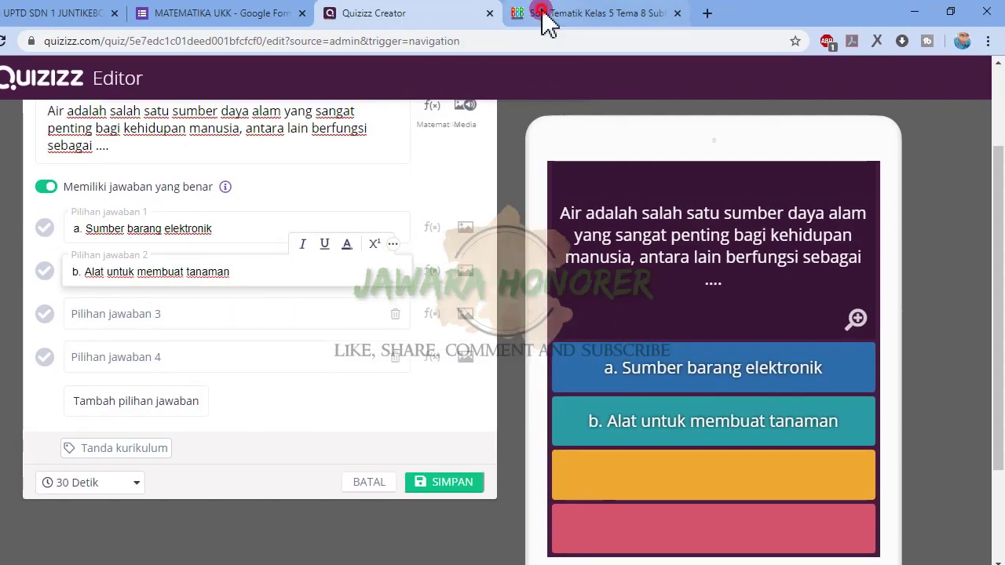
Step: Copy answer "c. Sumber minuman" from the web page into answer option 3 in Quizizz
click(597, 13)
drag(95, 244, 211, 246)
key(ctrl+c)
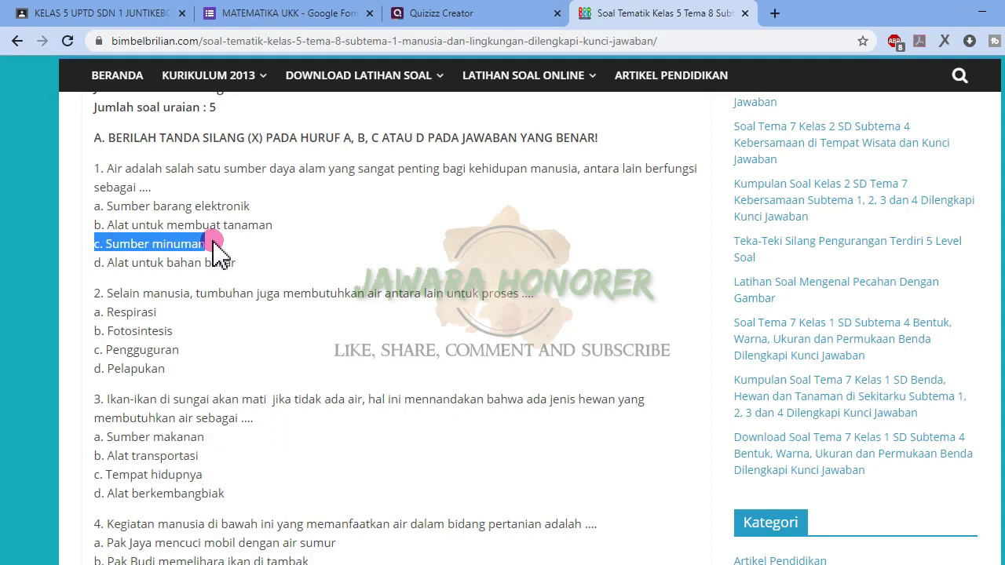
click(460, 12)
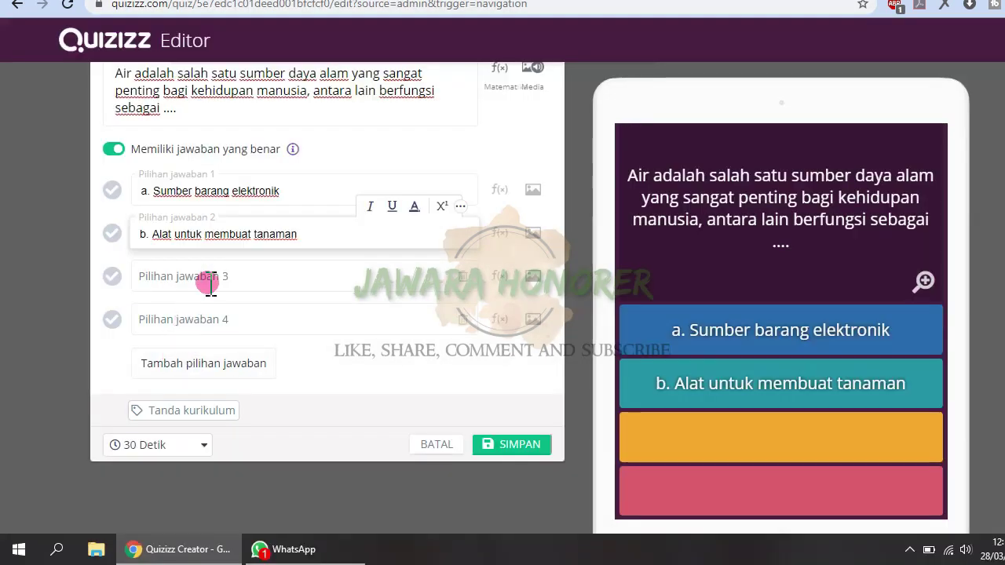
click(211, 284)
key(ctrl+v)
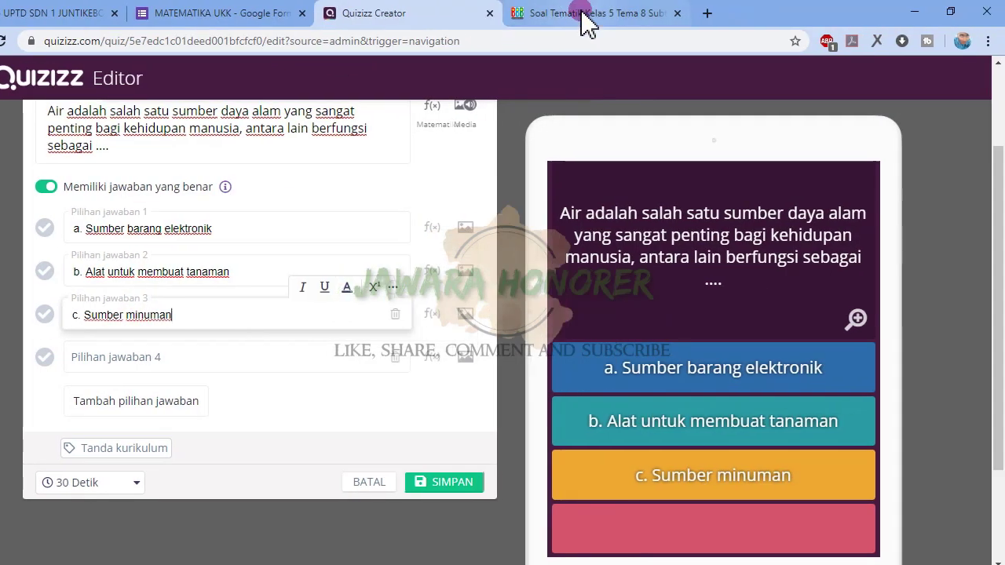
Step: Copy answer "d. Alat untuk bahan bakar" from the web page into answer option 4 in Quizizz
click(578, 11)
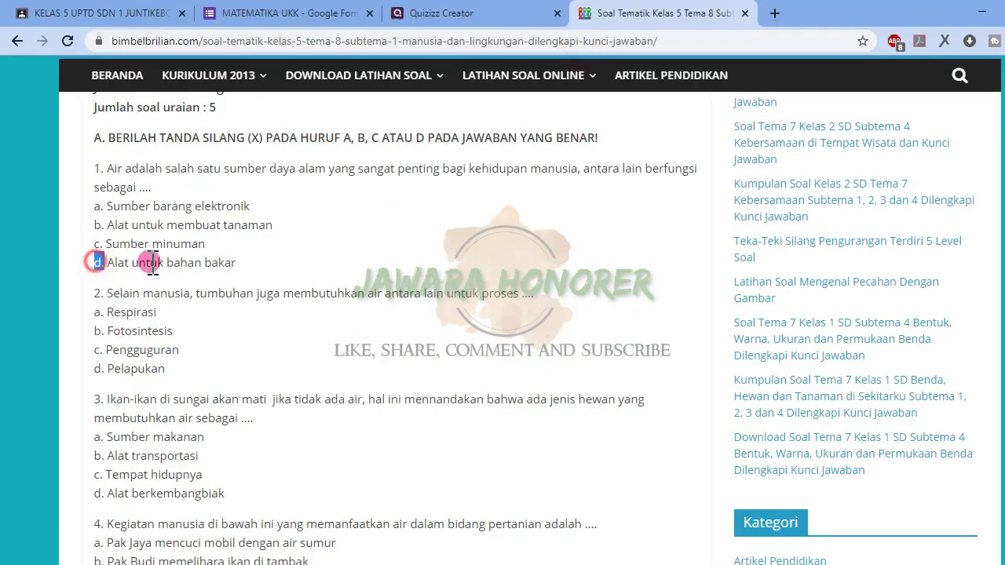
drag(28, 222, 267, 237)
key(ctrl+c)
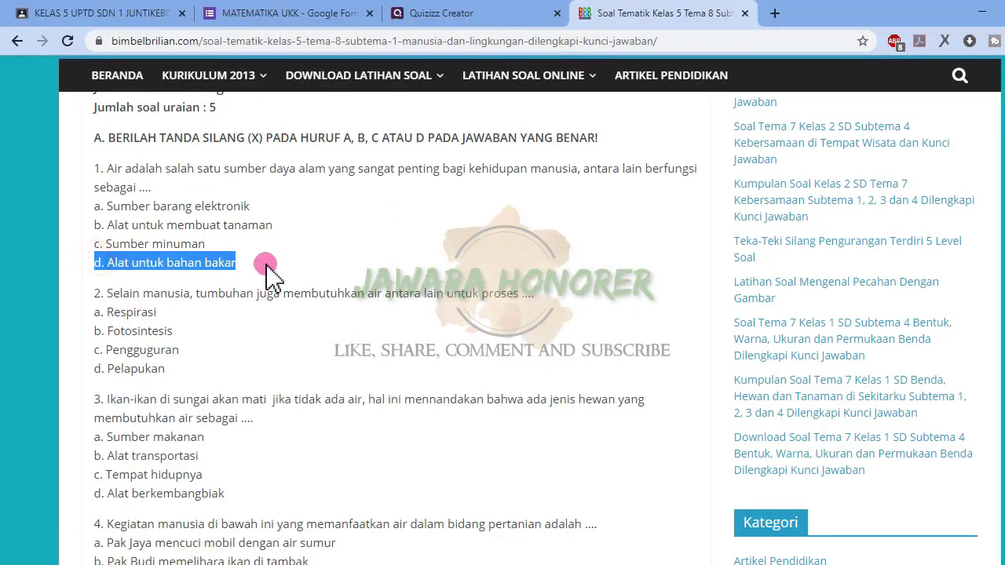
click(475, 12)
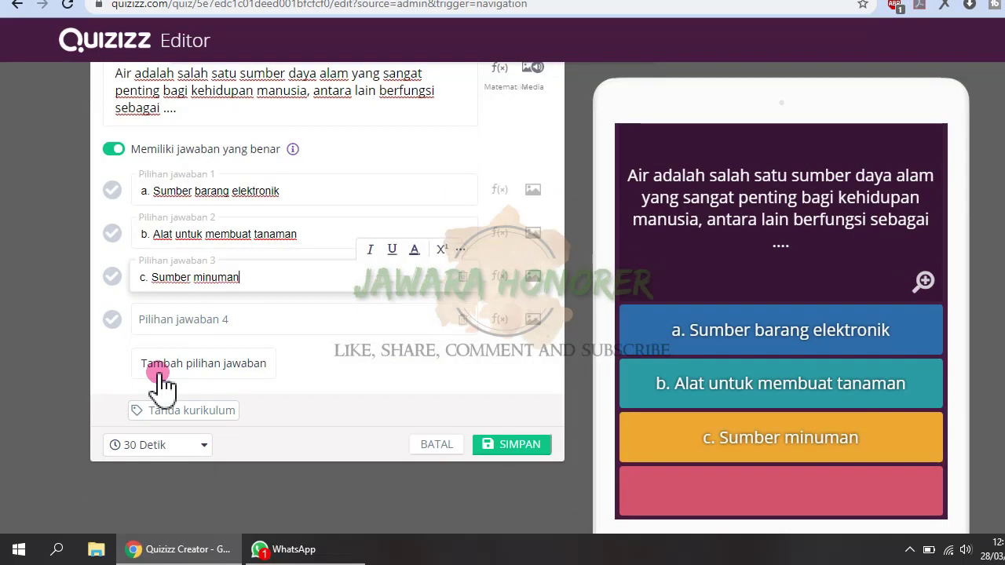
click(180, 317)
key(ctrl+v)
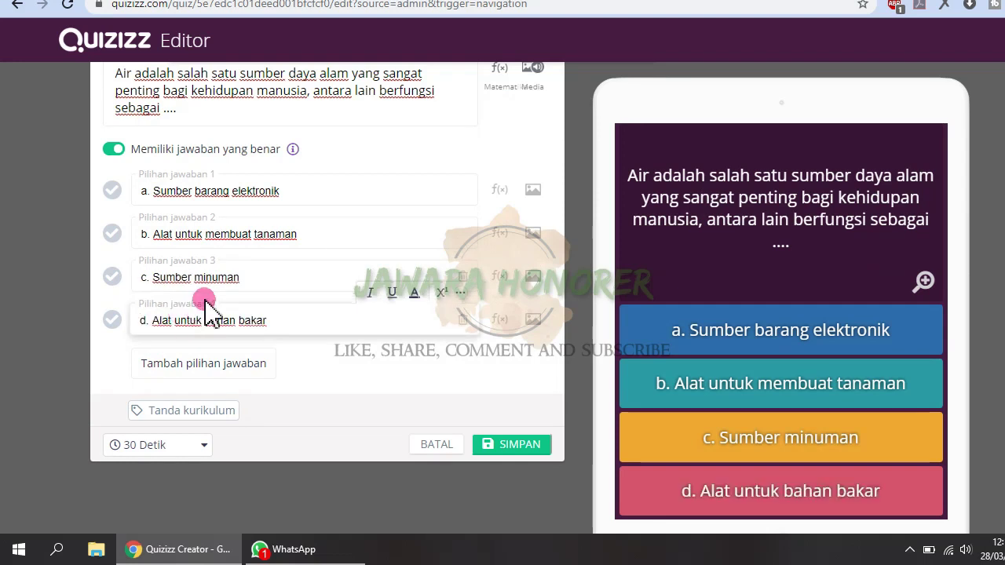
Step: Set the question's time limit to 30 Detik
scroll(223, 286, down, 1)
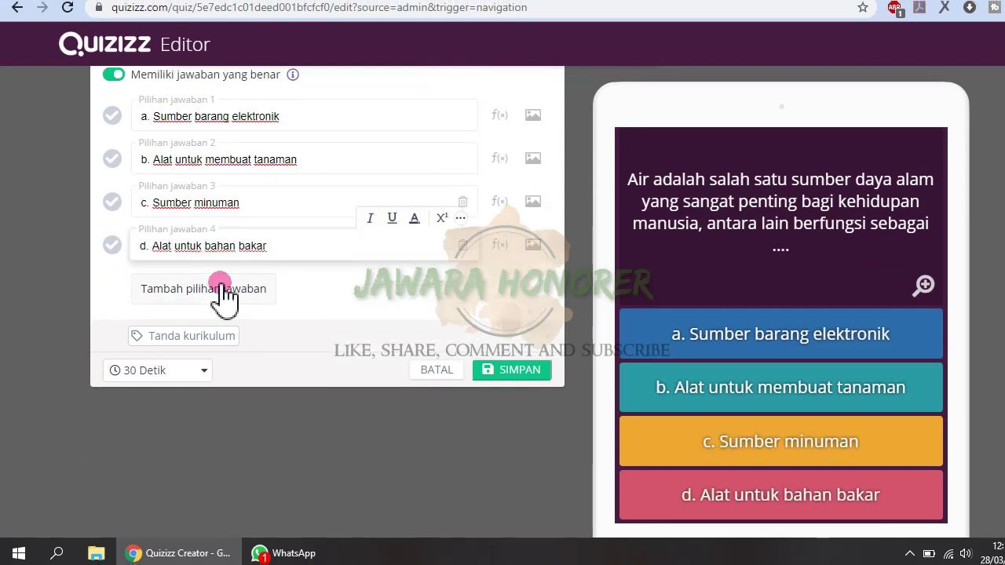
scroll(225, 292, up, 1)
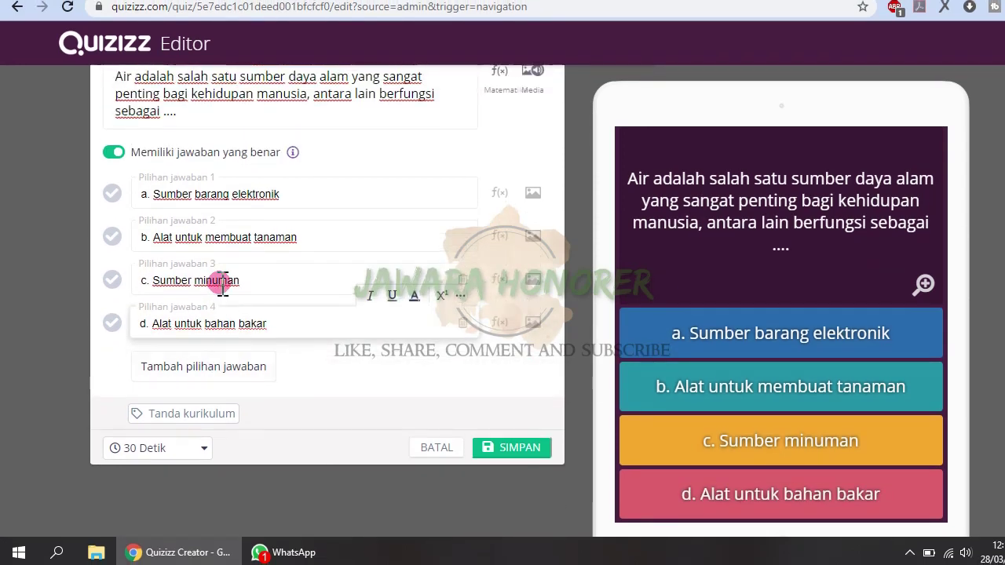
scroll(222, 287, up, 1)
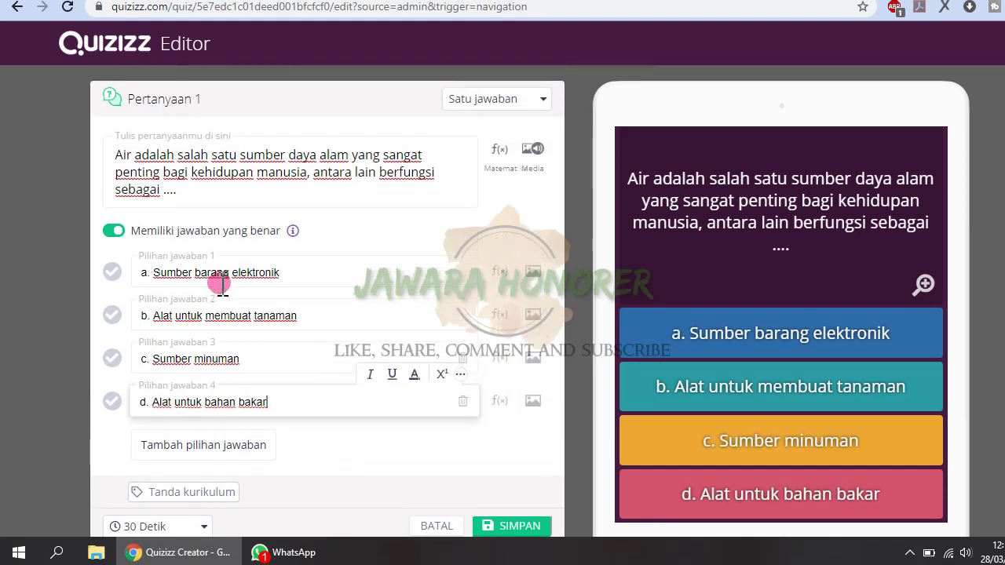
scroll(222, 285, down, 1)
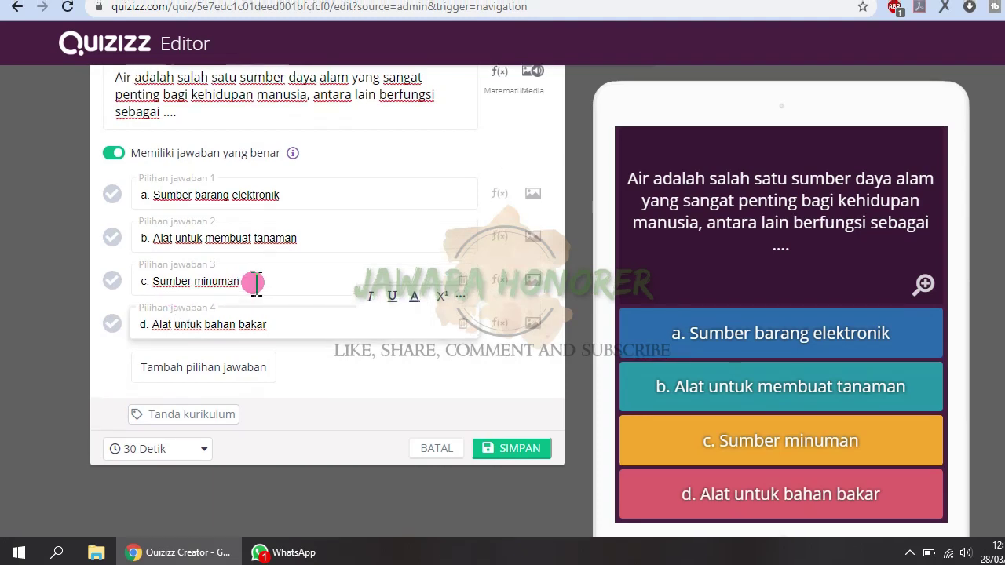
scroll(254, 281, up, 2)
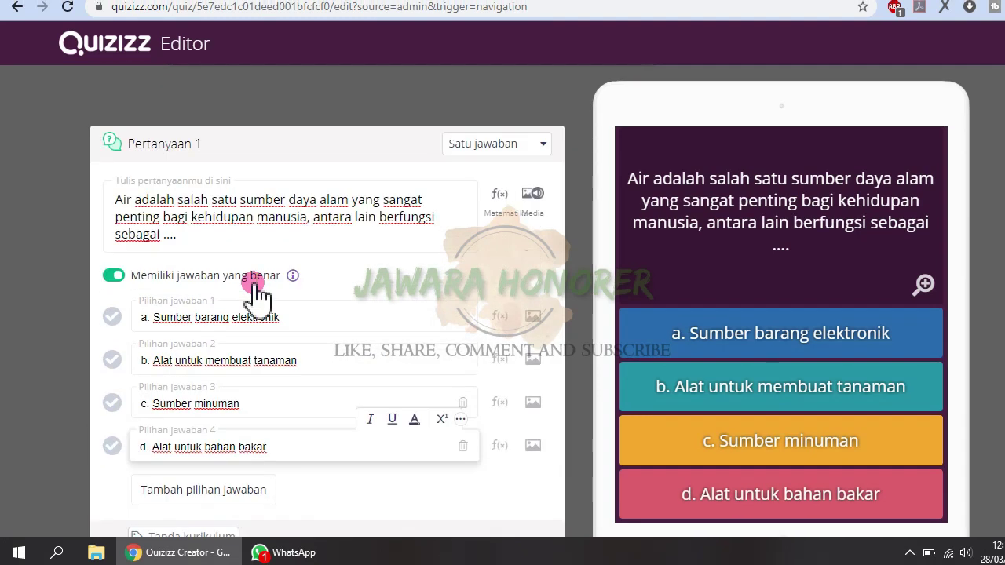
scroll(254, 291, down, 3)
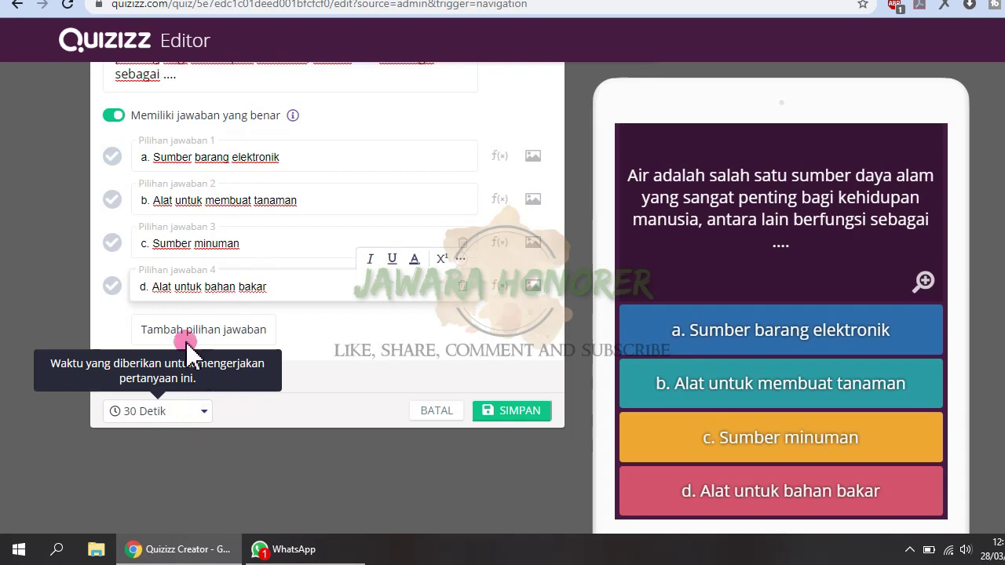
click(204, 412)
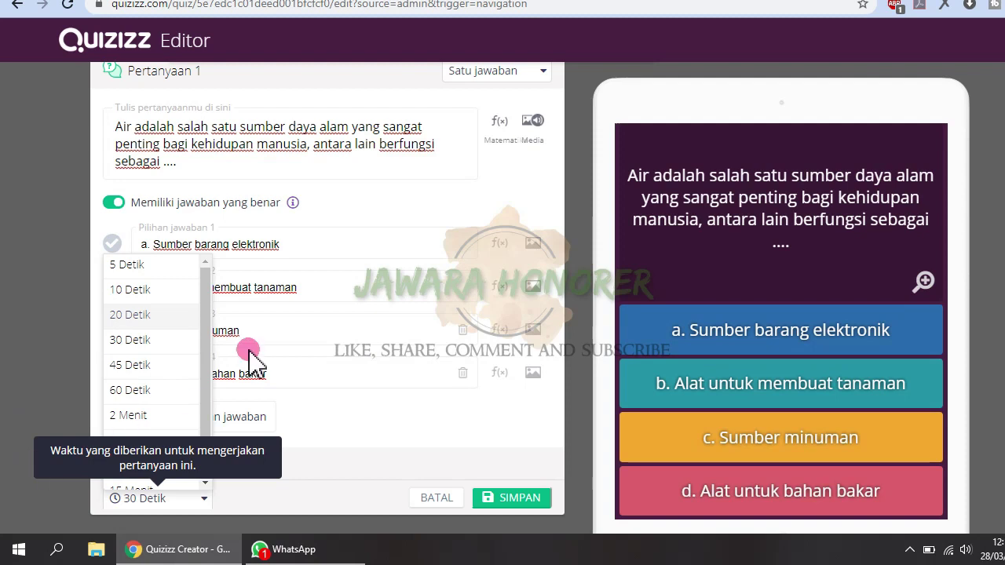
drag(206, 302, 206, 351)
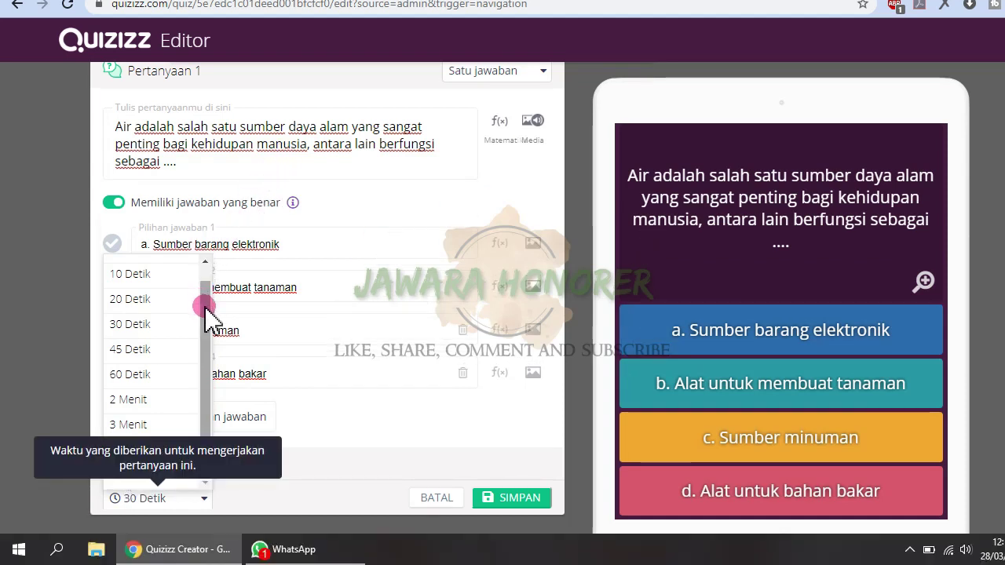
drag(206, 314, 146, 280)
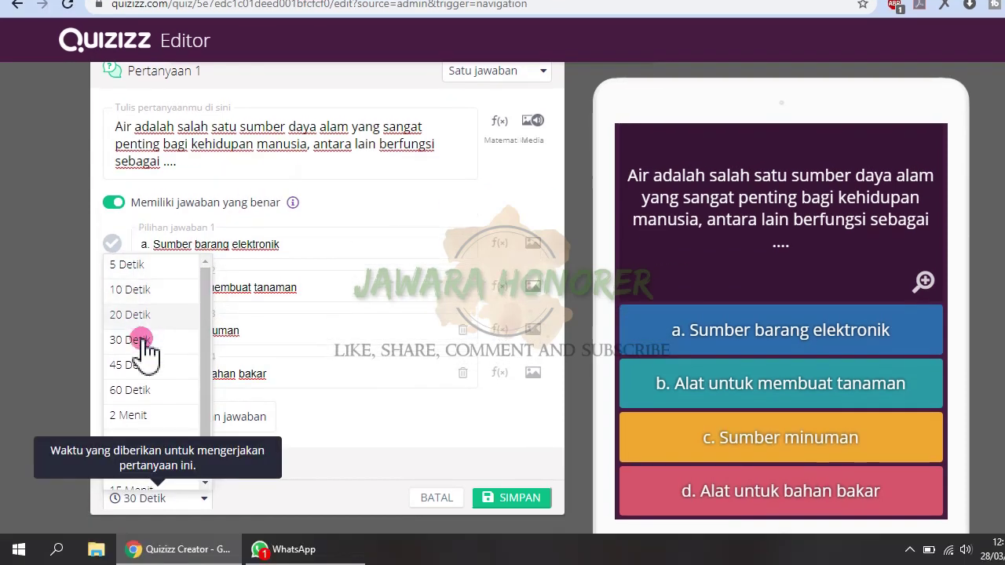
click(141, 337)
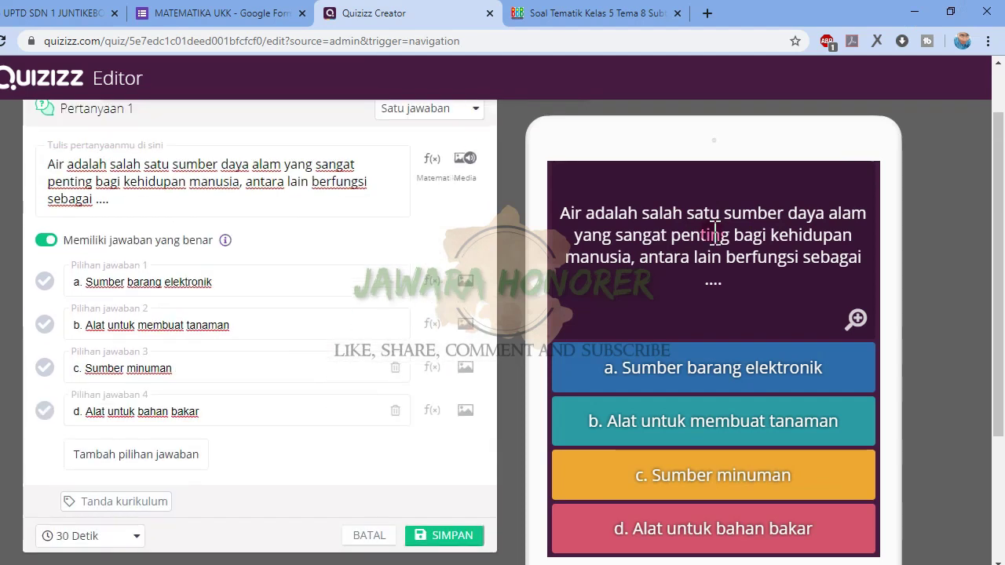
Step: Mark answer option 3, "c. Sumber minuman", as the correct answer to the question
click(504, 183)
click(480, 200)
scroll(292, 277, down, 2)
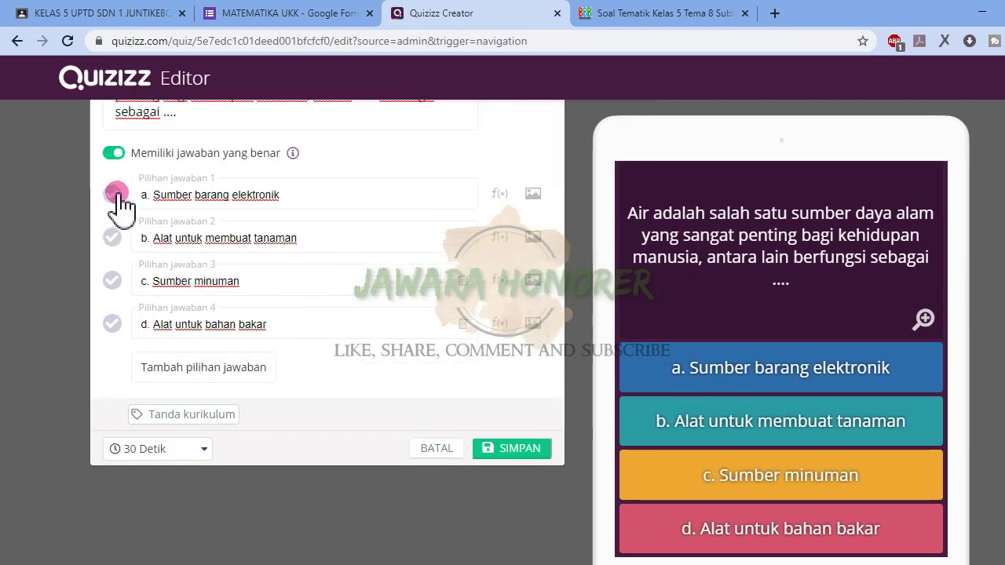
scroll(224, 223, up, 1)
scroll(222, 222, up, 1)
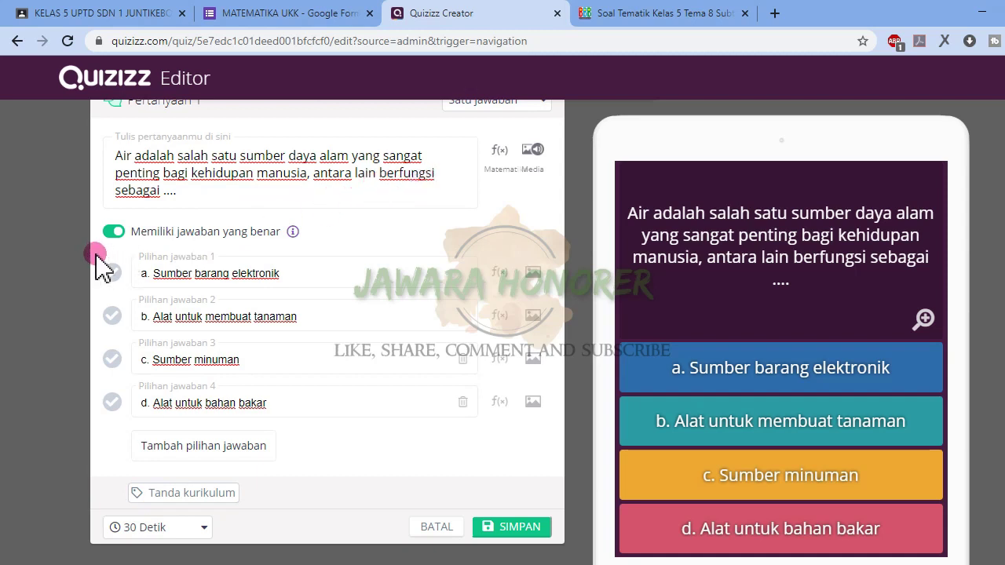
scroll(222, 225, down, 1)
scroll(221, 225, up, 1)
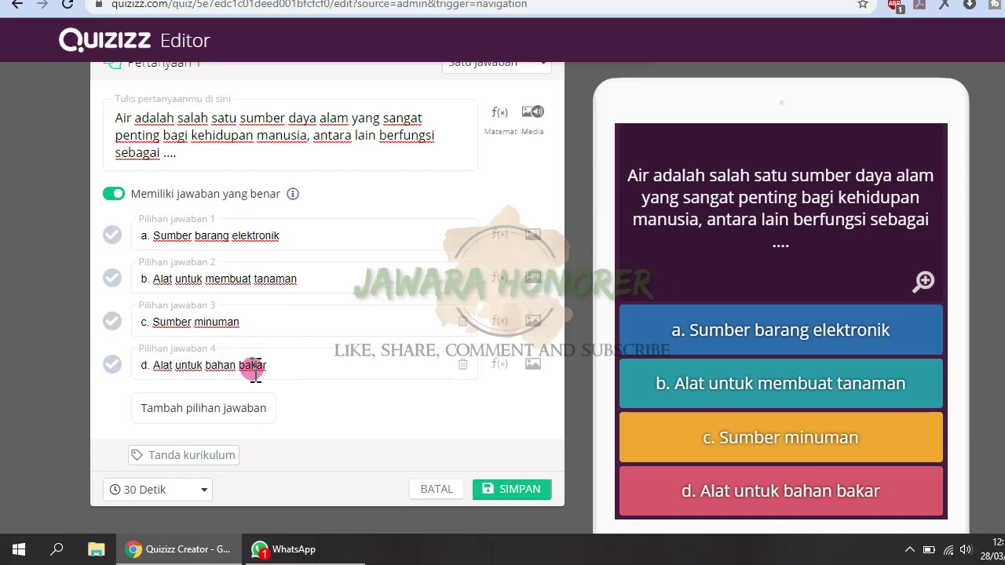
click(110, 322)
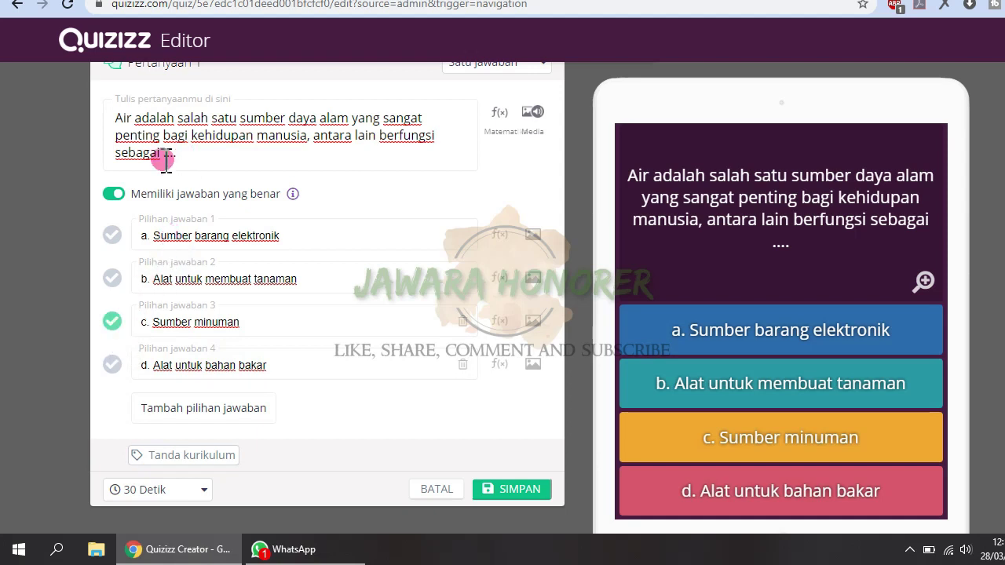
click(111, 321)
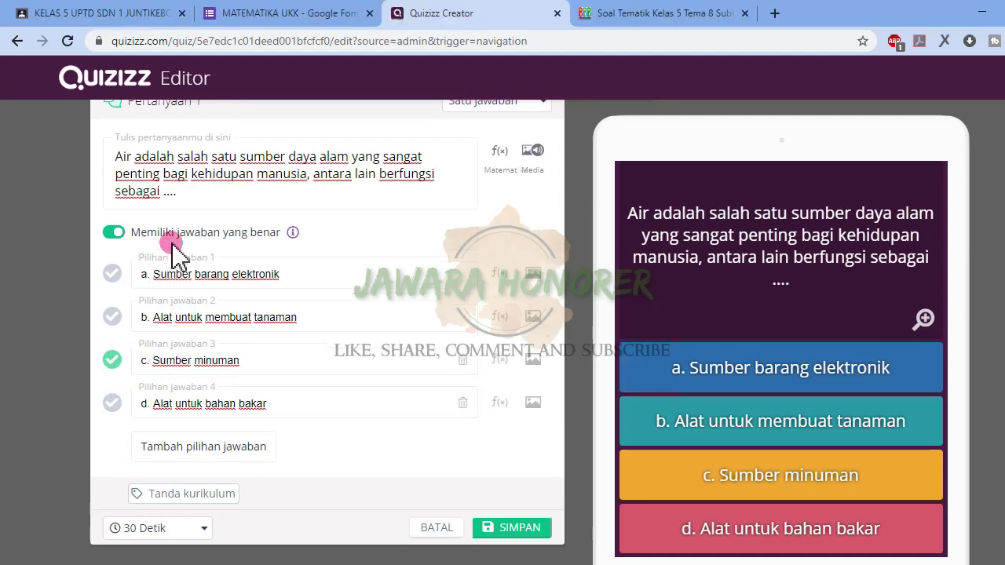
Step: Save the completed multiple-choice question to the quiz
scroll(172, 220, up, 1)
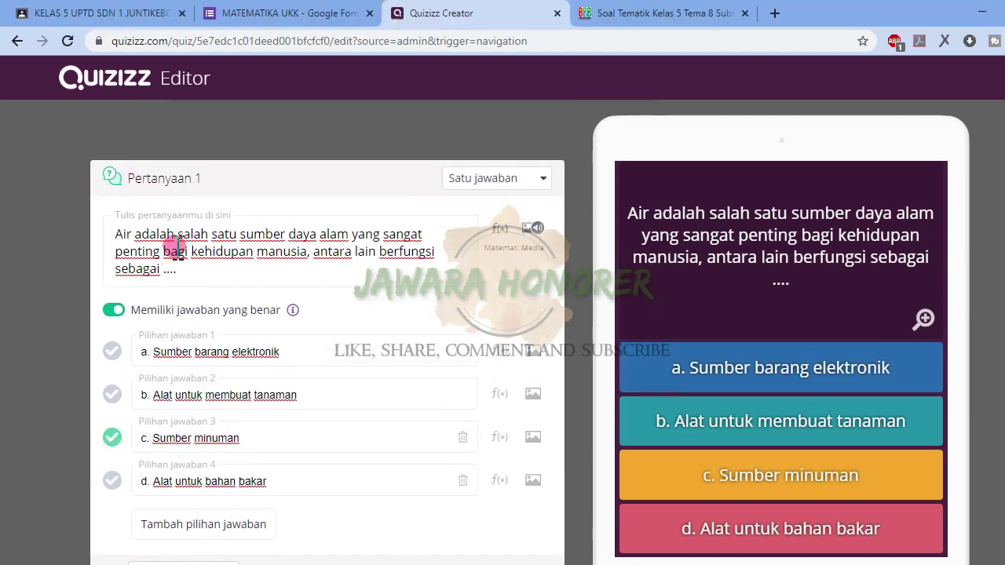
scroll(308, 330, down, 2)
click(498, 412)
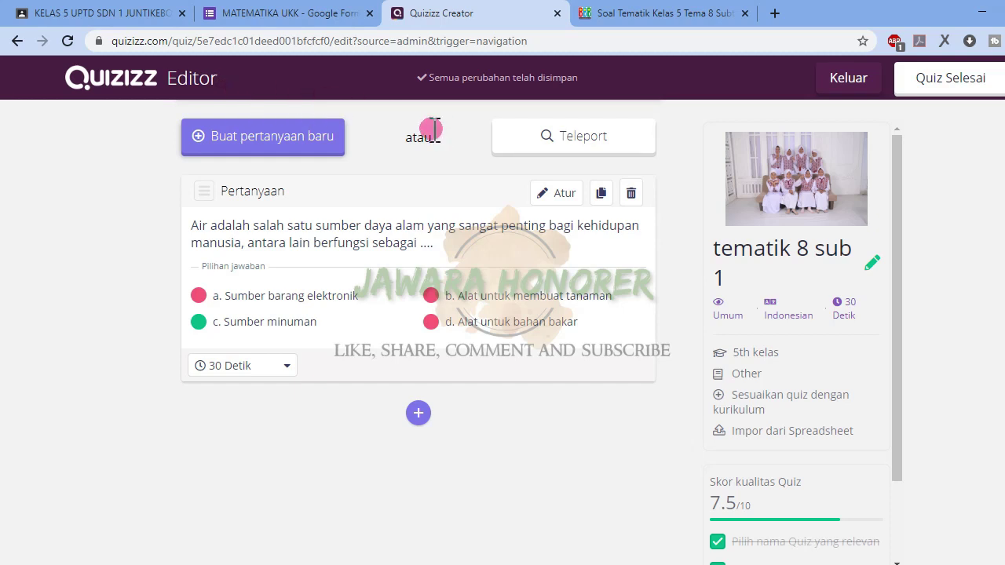
Step: Open the Teleport question search and look for public quizzes matching "tematik kelas 5"
click(521, 143)
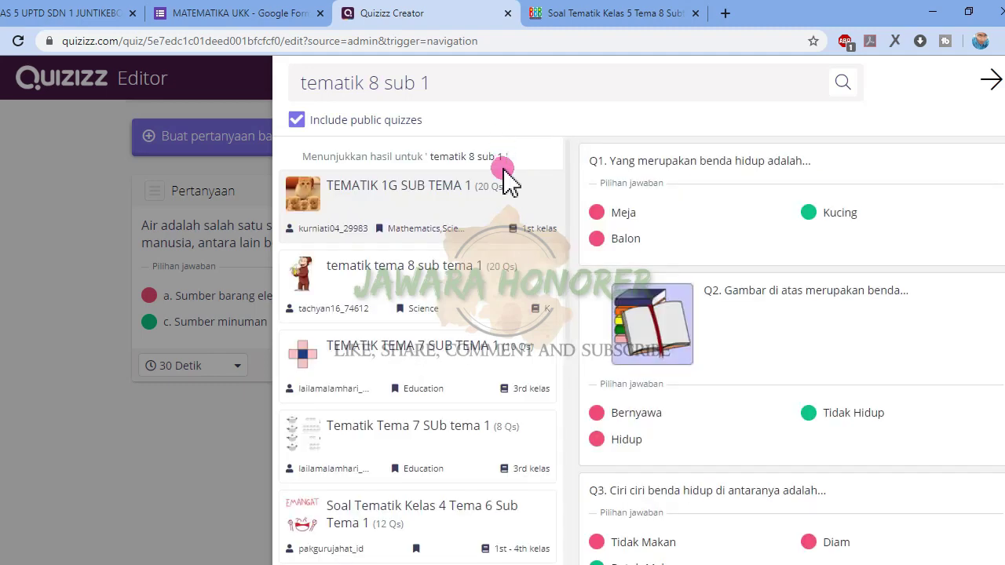
drag(503, 93, 364, 85)
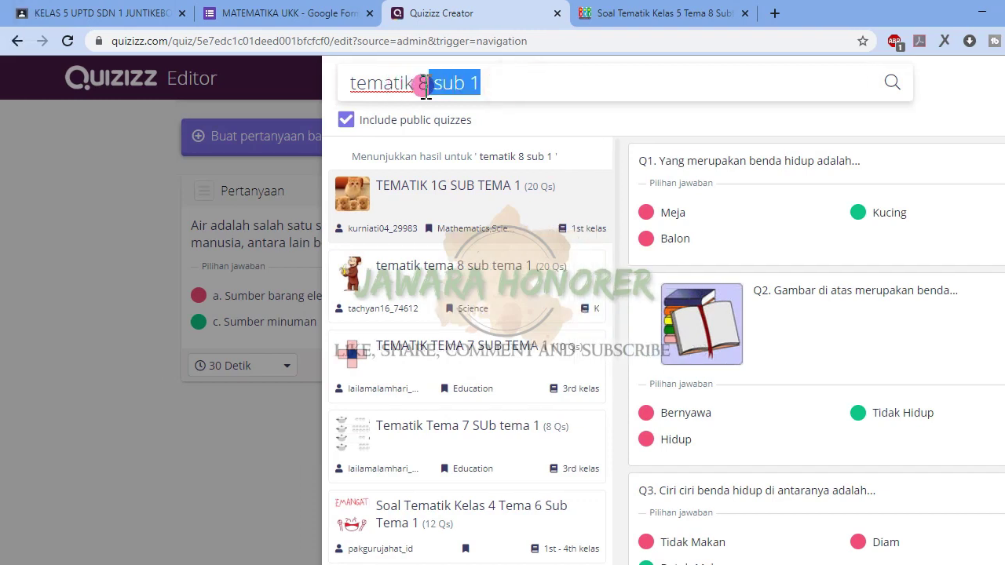
key(BackSpace)
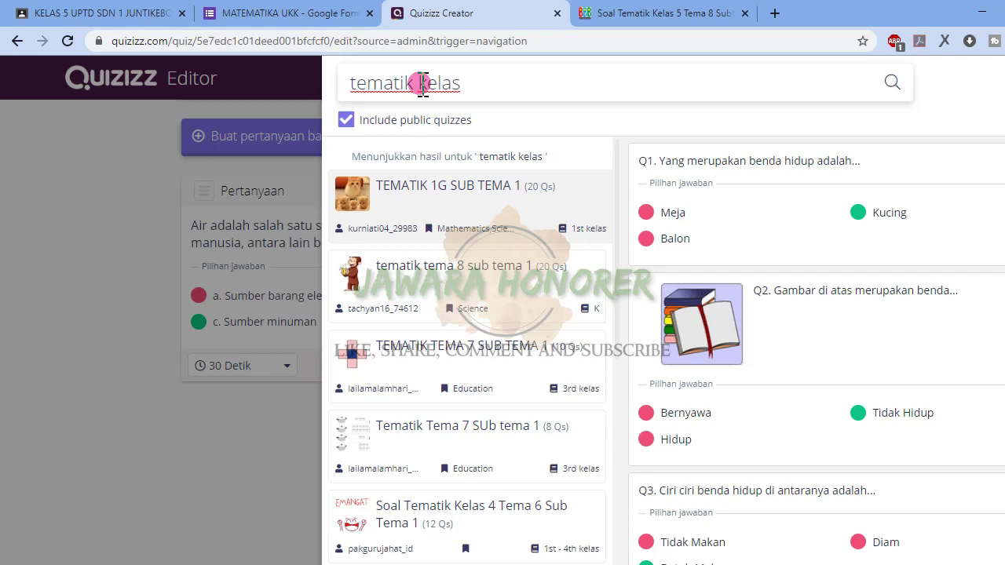
key(Return)
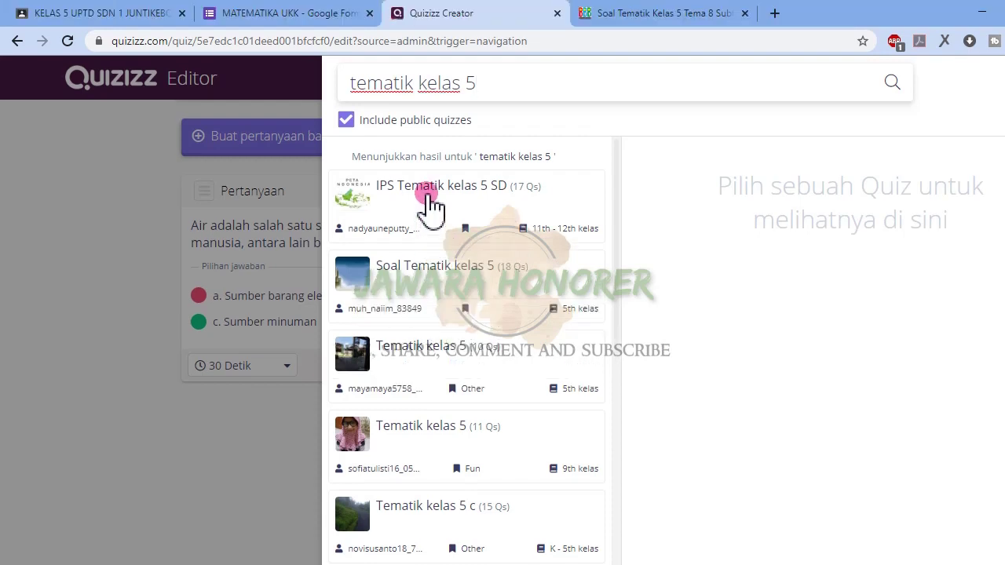
Step: Browse the found quizzes and open "IPS Tematik kelas 5 SD" to preview its questions
scroll(430, 314, down, 1)
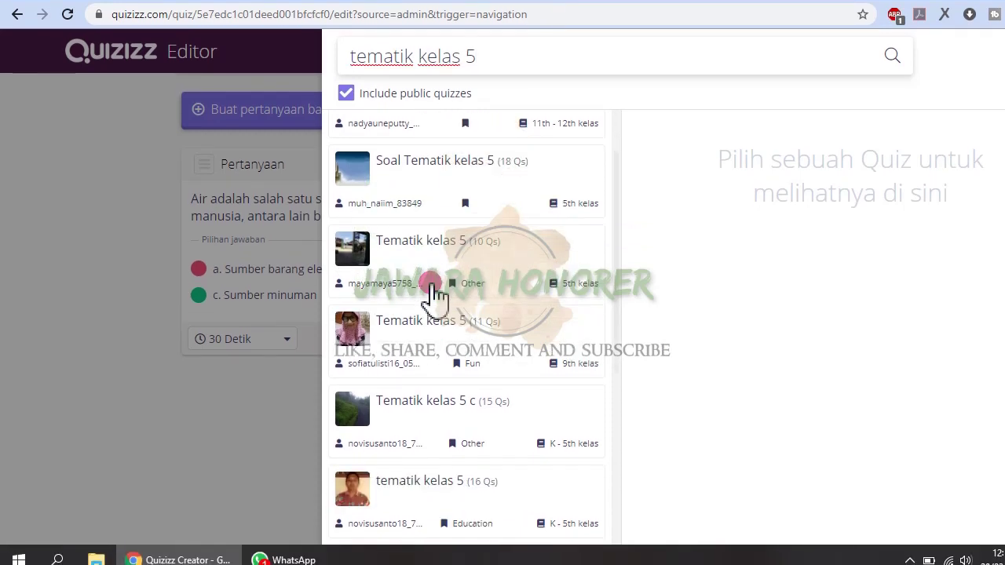
scroll(434, 296, down, 1)
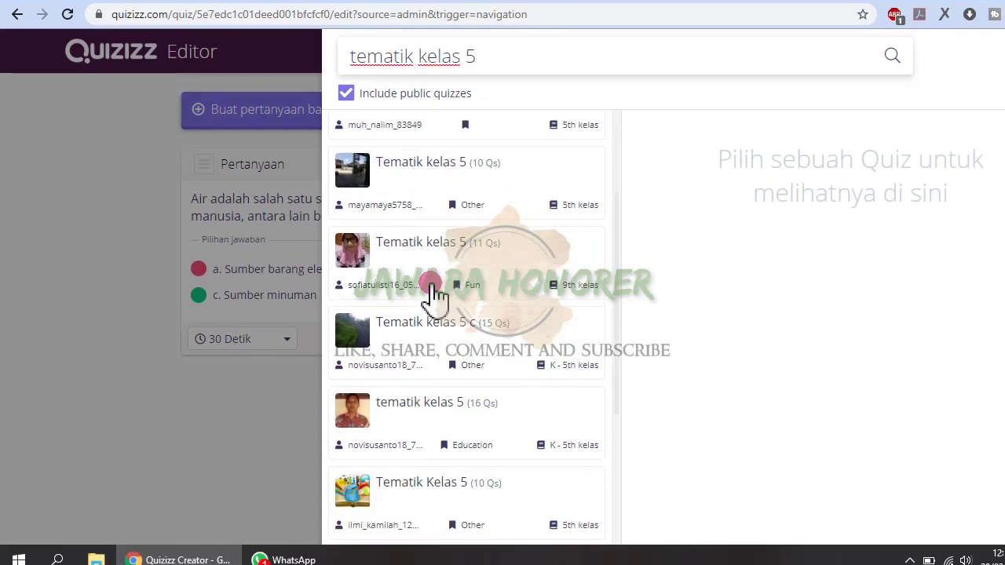
scroll(434, 296, down, 4)
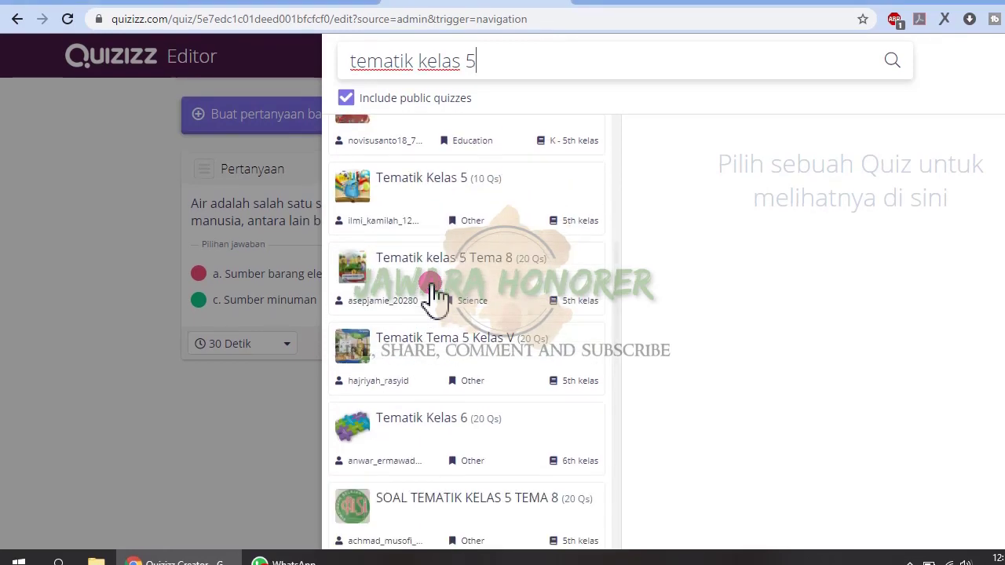
scroll(435, 296, up, 6)
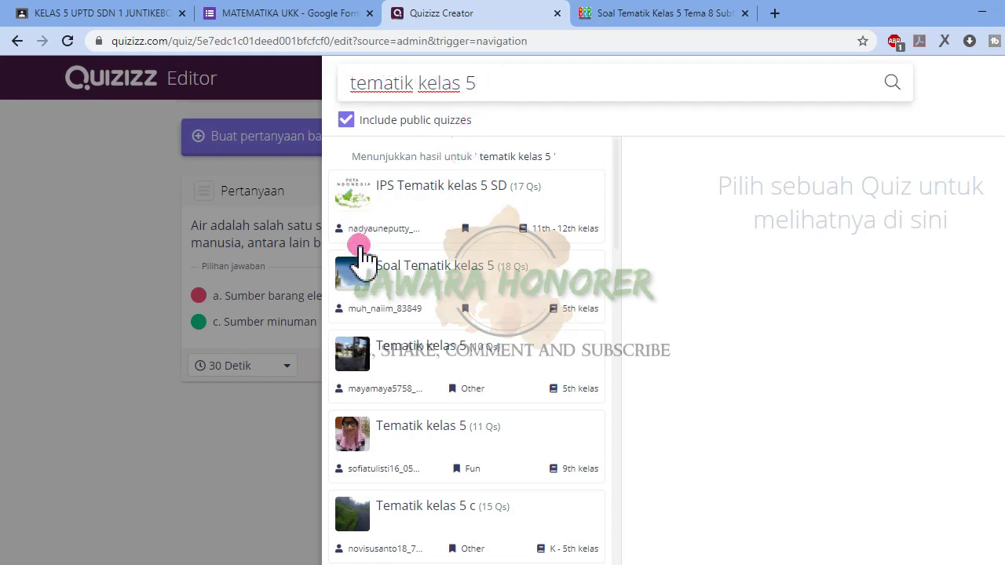
scroll(369, 350, down, 1)
scroll(376, 318, down, 1)
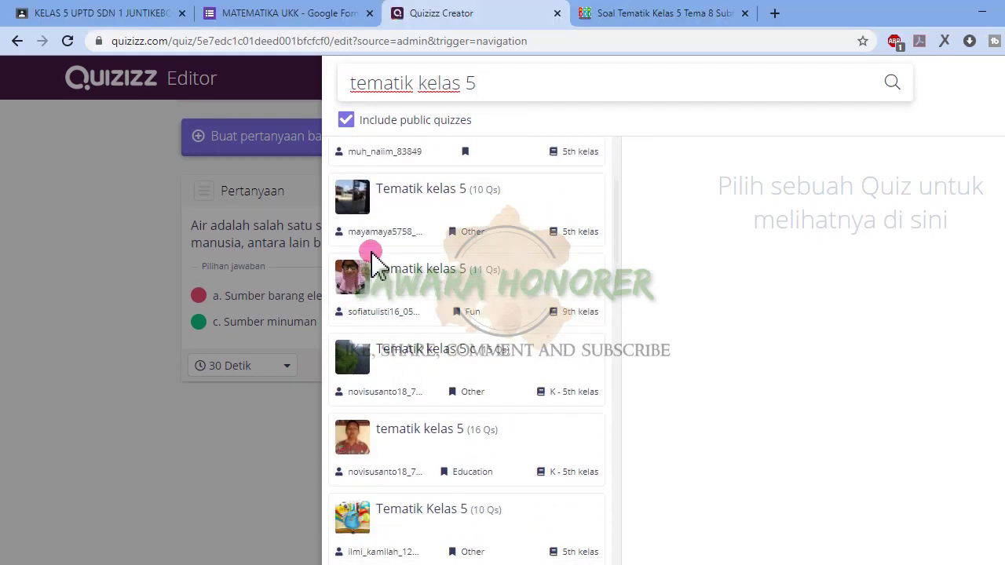
scroll(370, 228, up, 2)
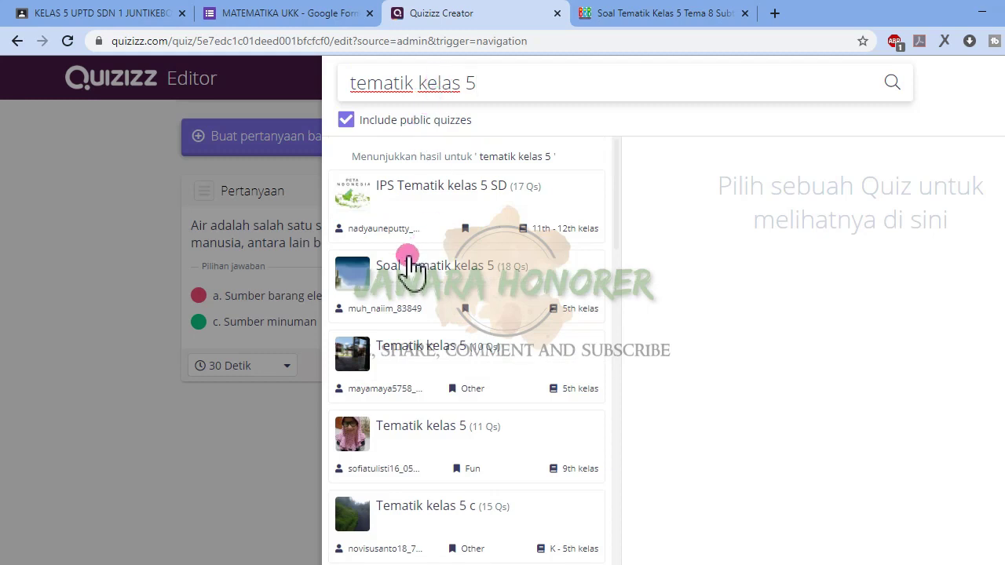
click(445, 188)
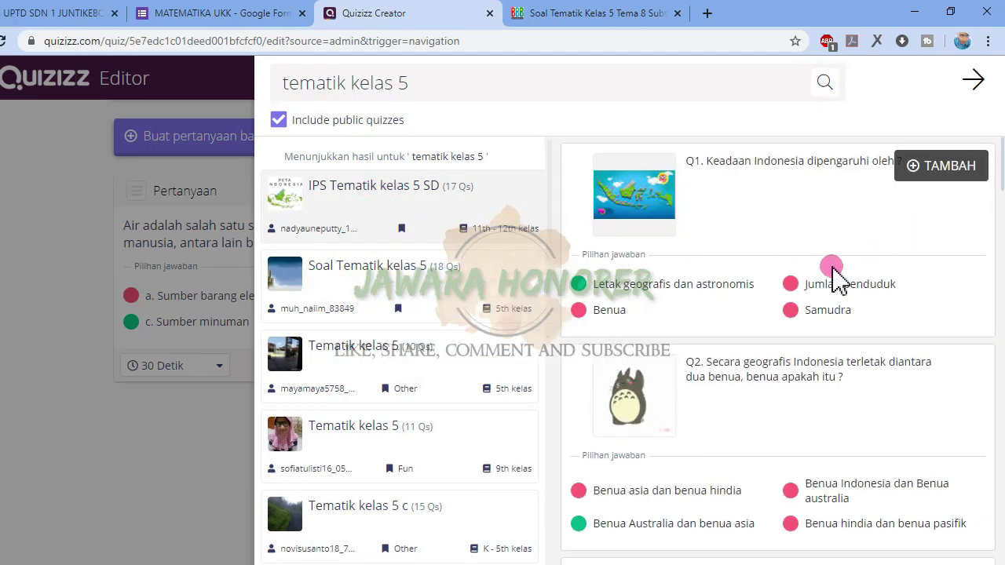
Step: Add the question "Keadaan Indonesia dipengaruhi oleh ?" from the previewed quiz and close the Teleport search
scroll(796, 263, down, 2)
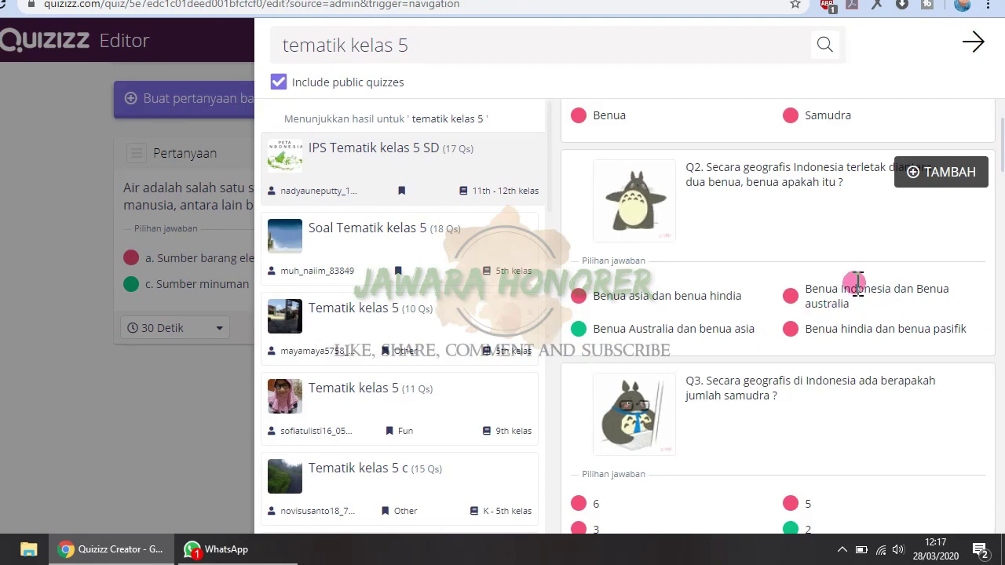
scroll(856, 310, up, 2)
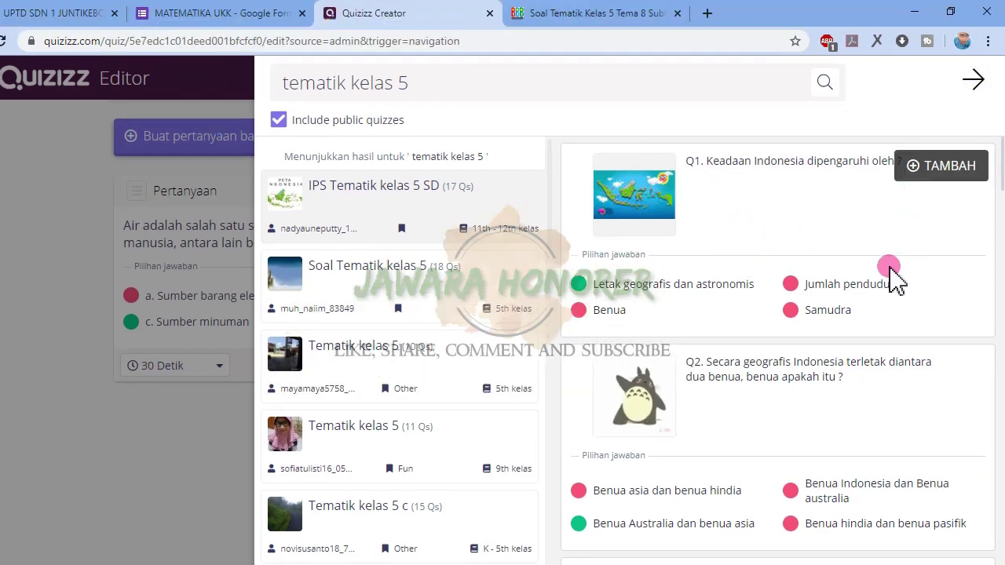
click(956, 168)
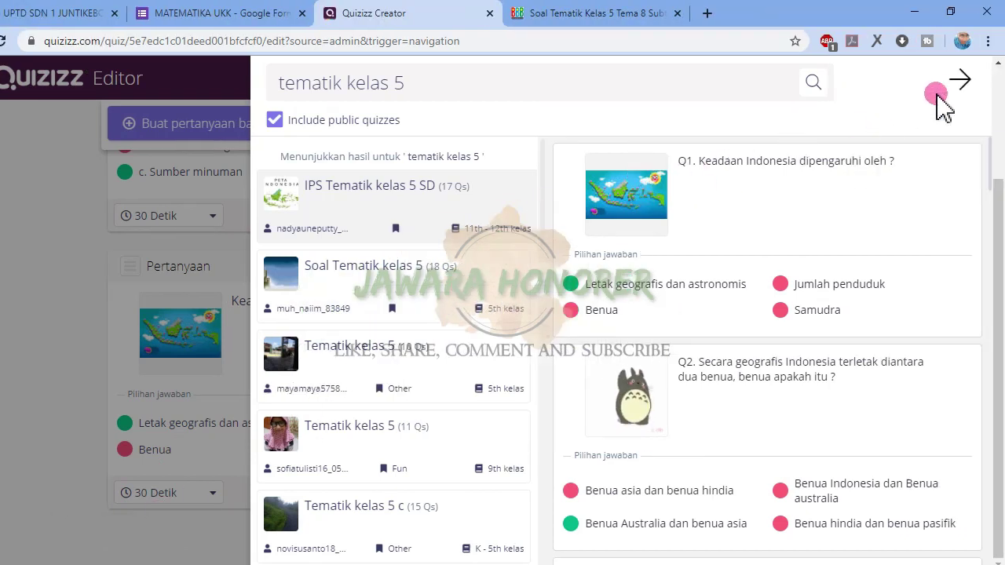
click(962, 82)
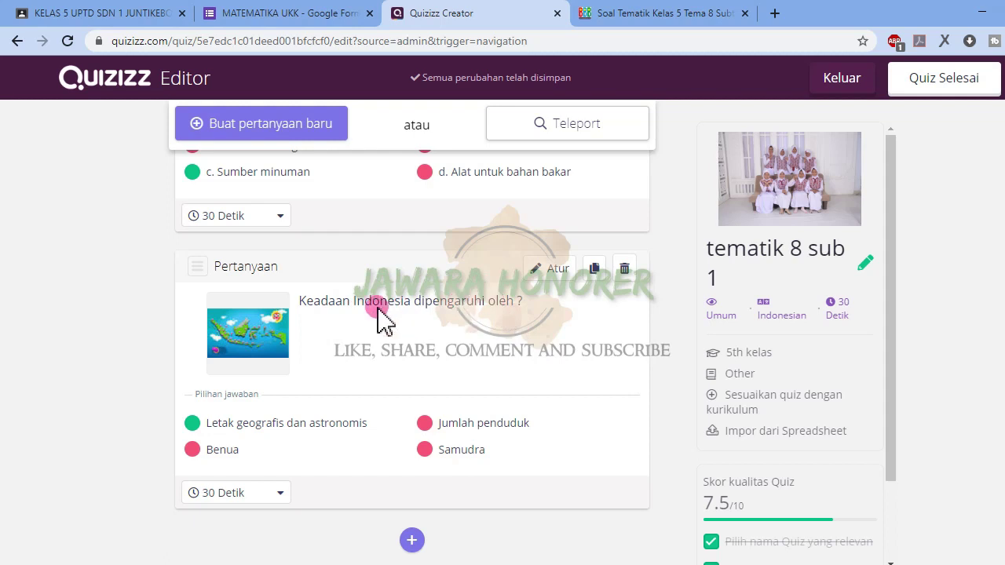
scroll(486, 308, up, 2)
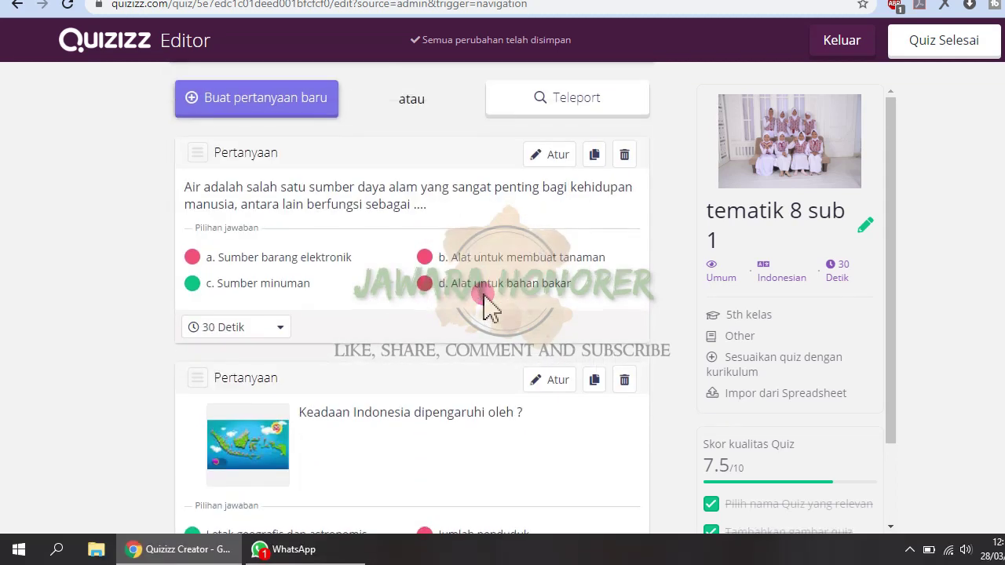
scroll(486, 346, down, 2)
scroll(485, 310, up, 2)
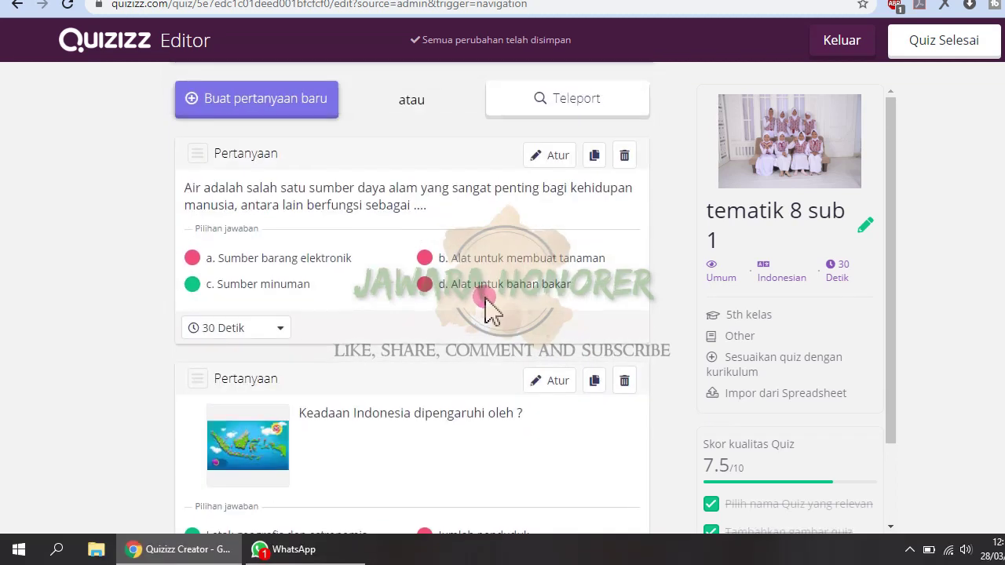
scroll(488, 314, down, 2)
scroll(486, 314, up, 2)
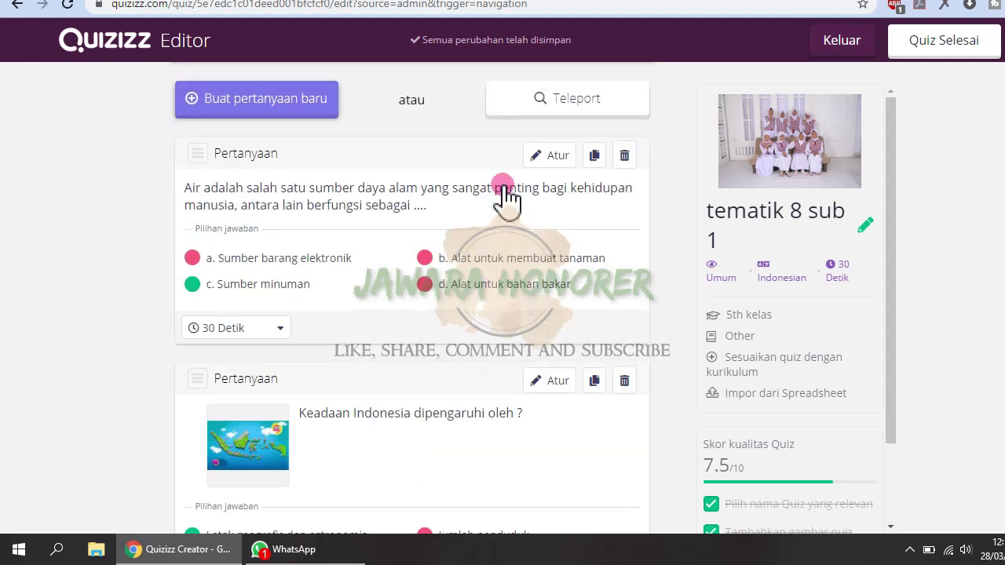
Step: Review the water-resource question and the "Keadaan Indonesia dipengaruhi oleh ?" question with their answer choices in the quiz
scroll(259, 369, down, 2)
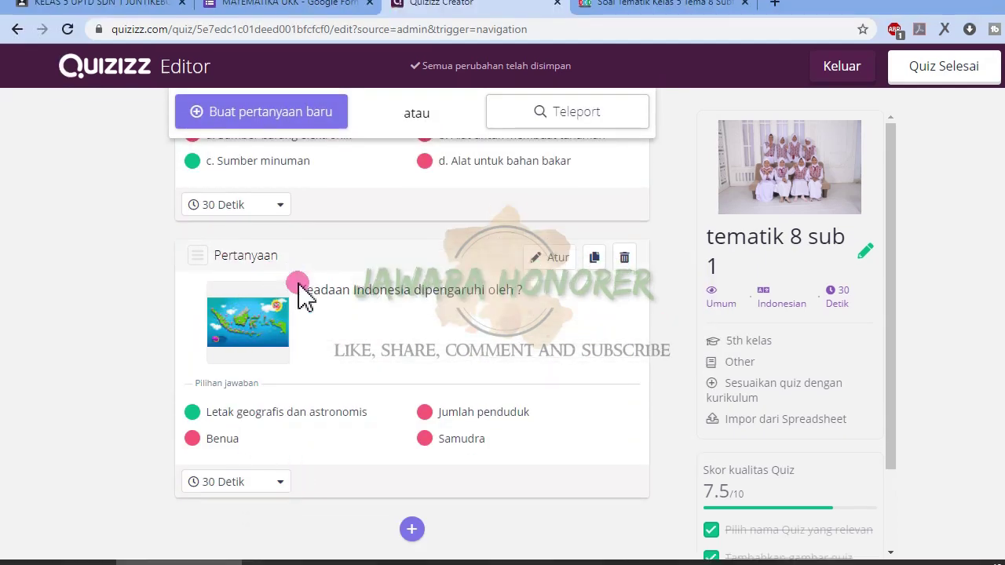
scroll(299, 287, up, 2)
scroll(346, 439, down, 2)
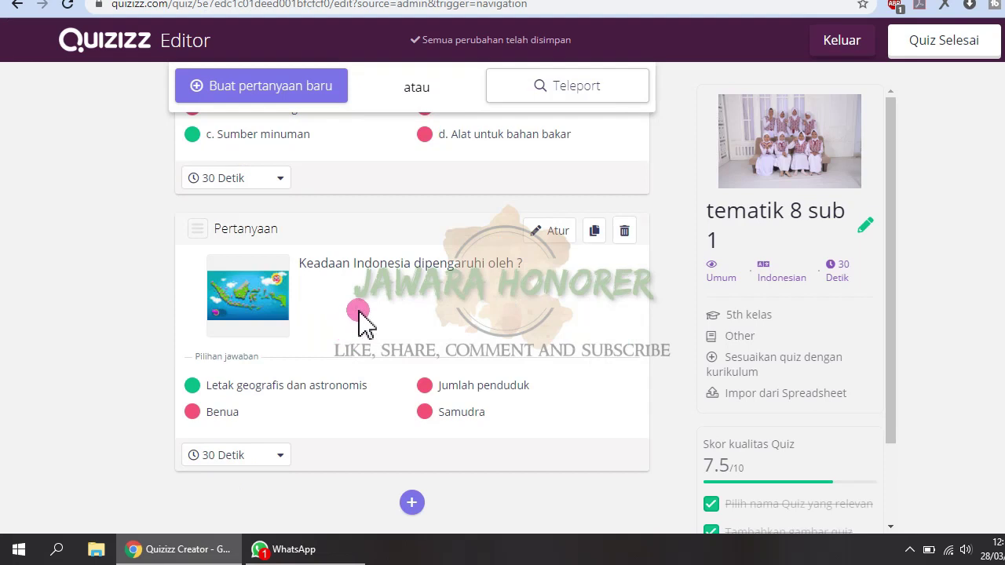
scroll(357, 338, up, 2)
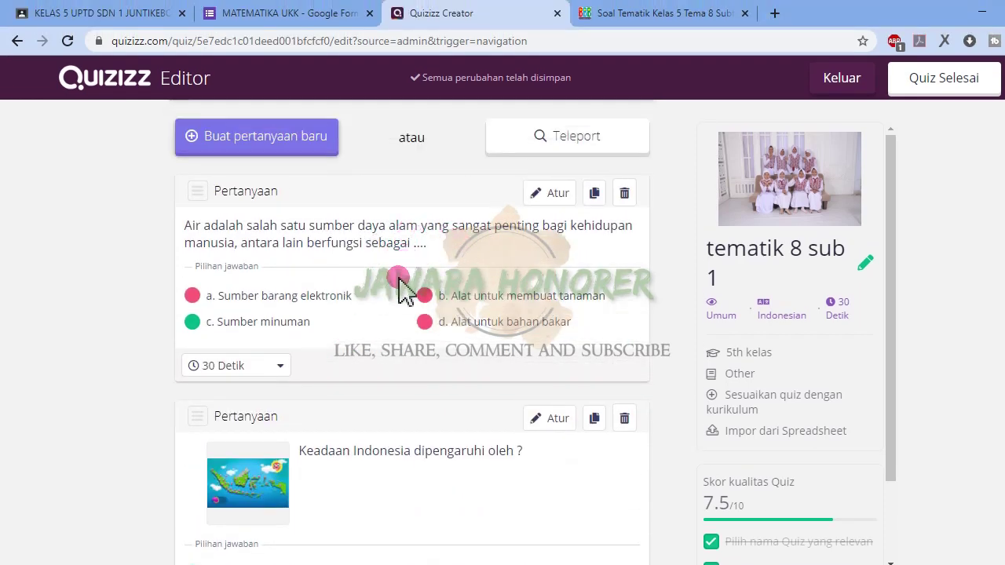
scroll(403, 289, down, 2)
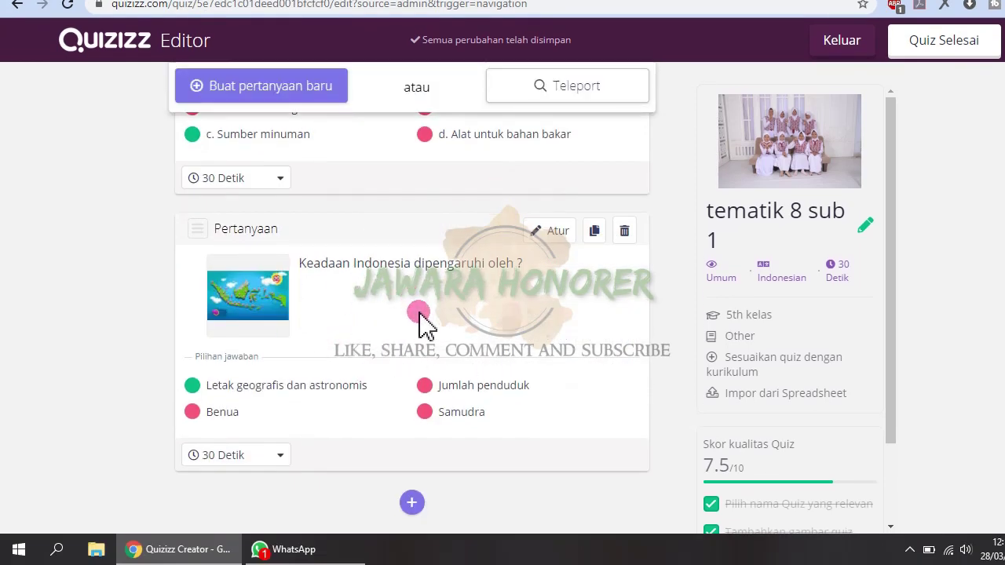
scroll(396, 328, up, 2)
scroll(330, 336, down, 2)
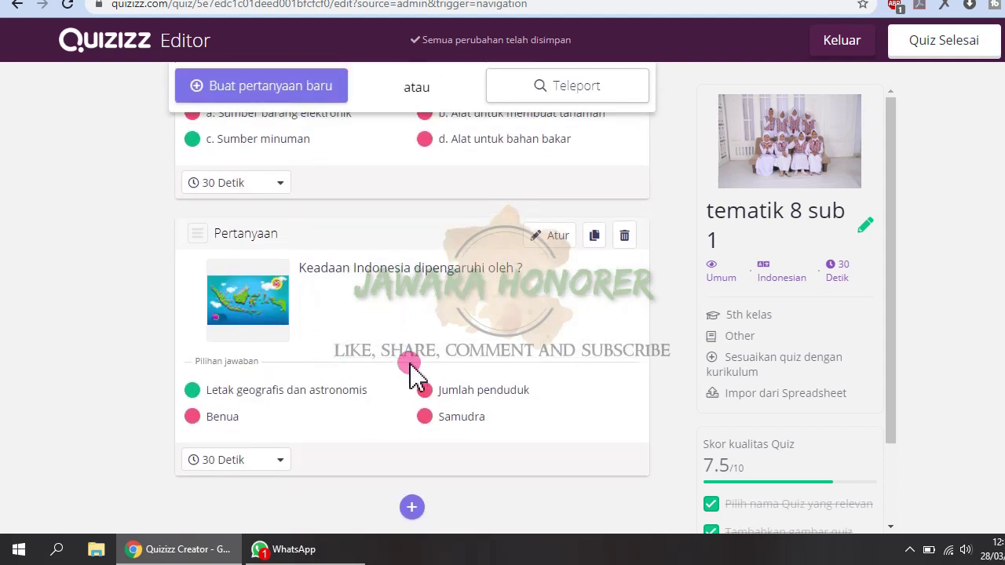
scroll(409, 363, up, 2)
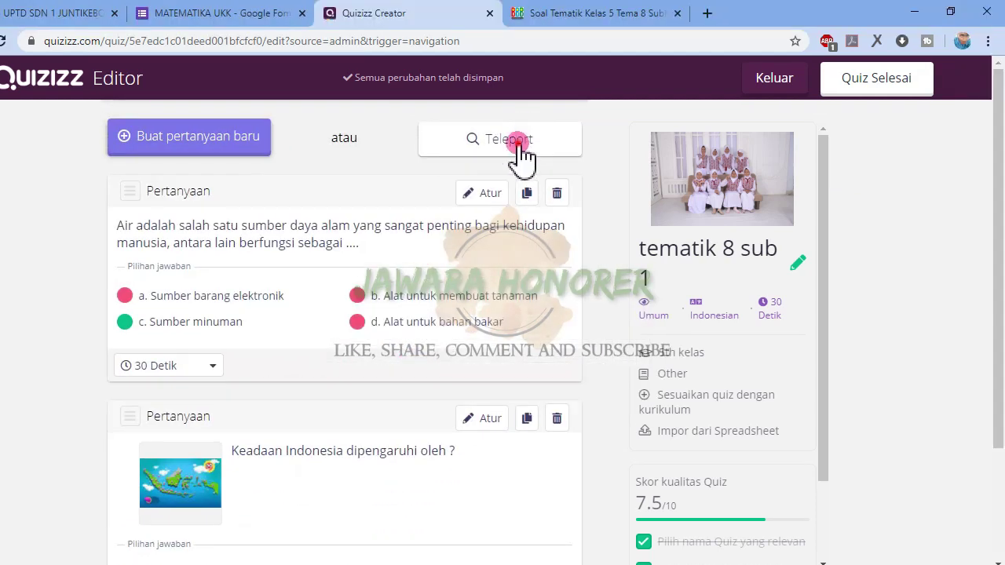
Step: Open the Teleport question search and look for public quizzes matching "tematik 8 kelas 5"
click(519, 141)
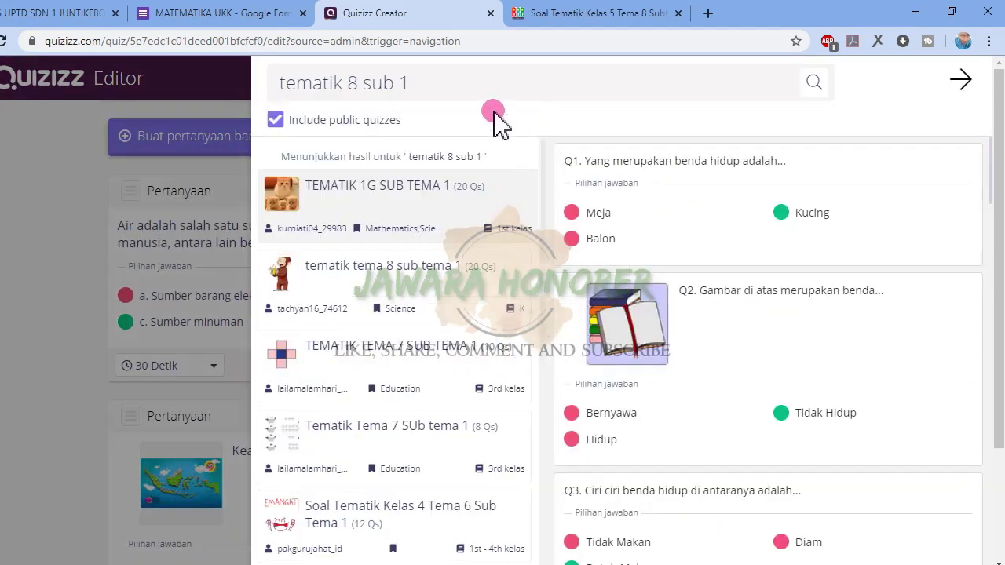
drag(501, 88, 378, 92)
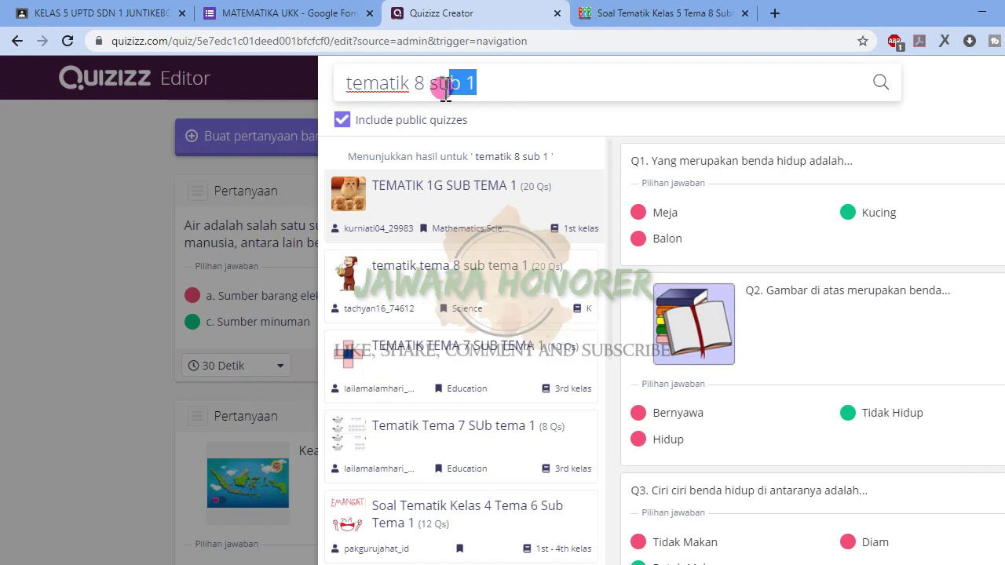
text(kela)
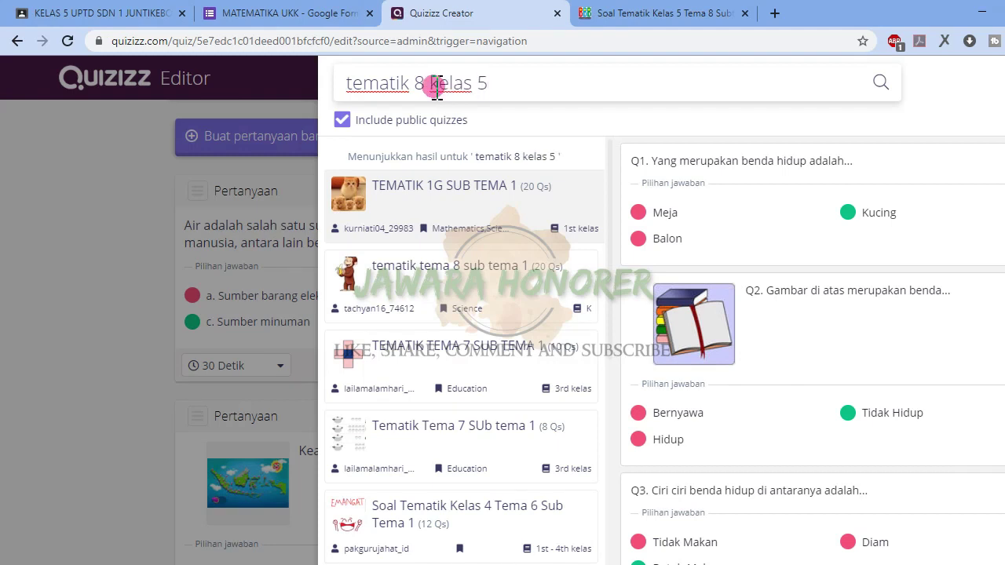
key(Return)
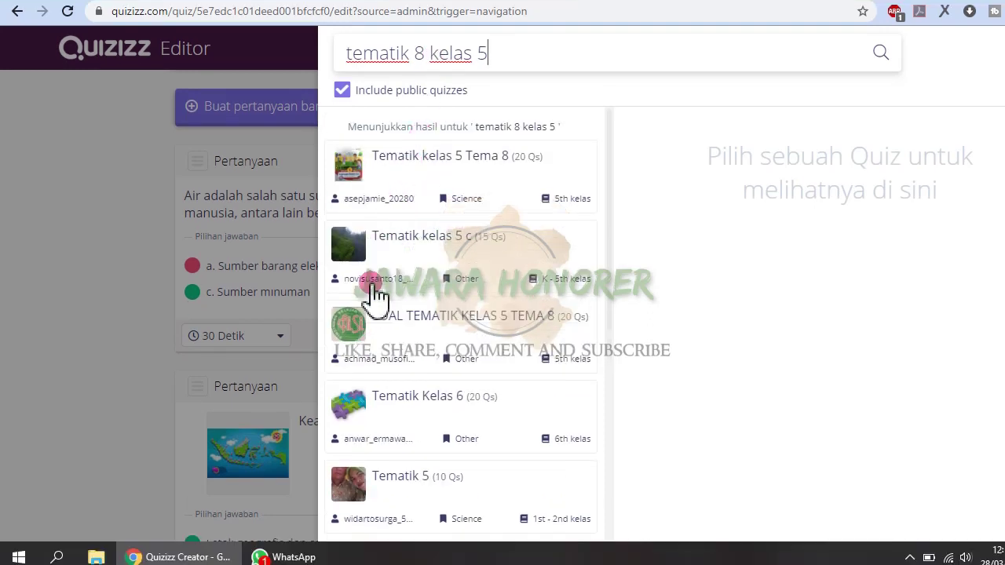
Step: Open the found quiz "SOAL TEMATIK KELAS 5 TEMA 8" and add its questions Q1, Q2 and Q3
click(447, 321)
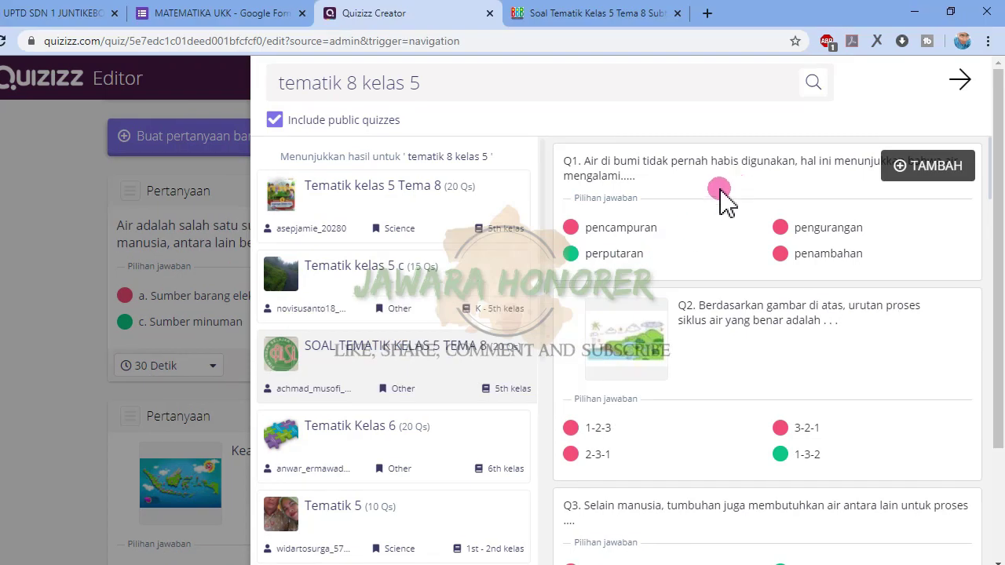
click(931, 167)
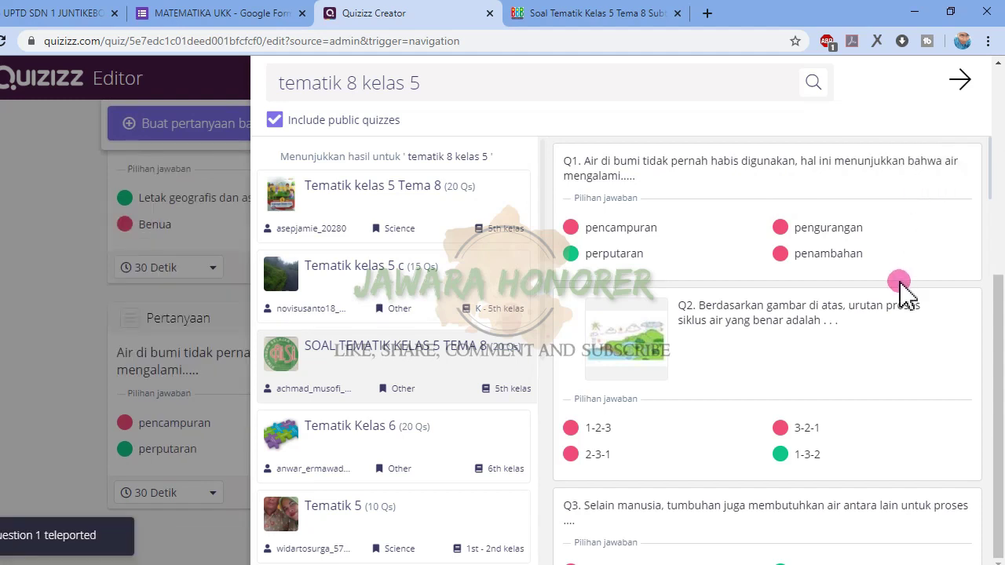
scroll(895, 286, down, 2)
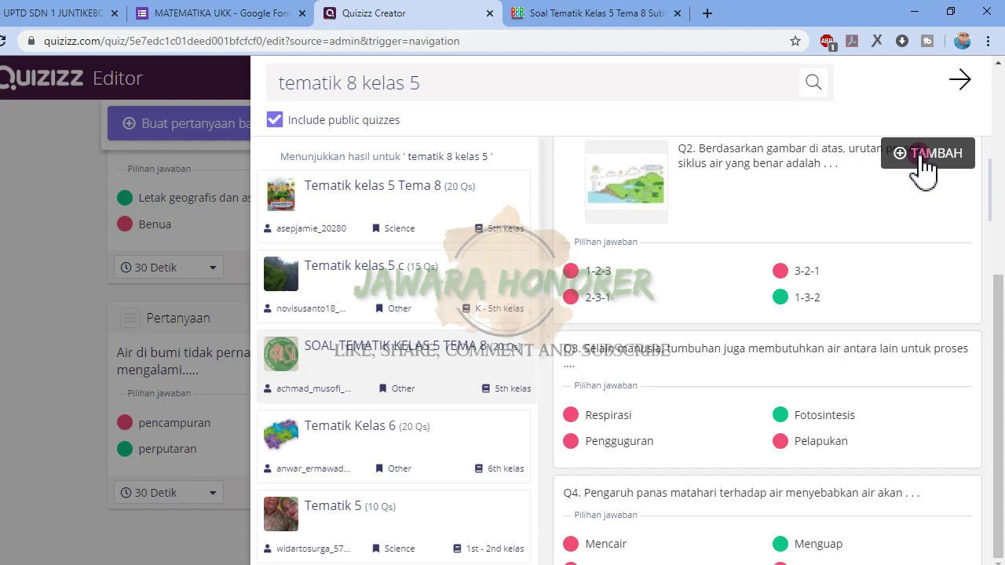
click(918, 156)
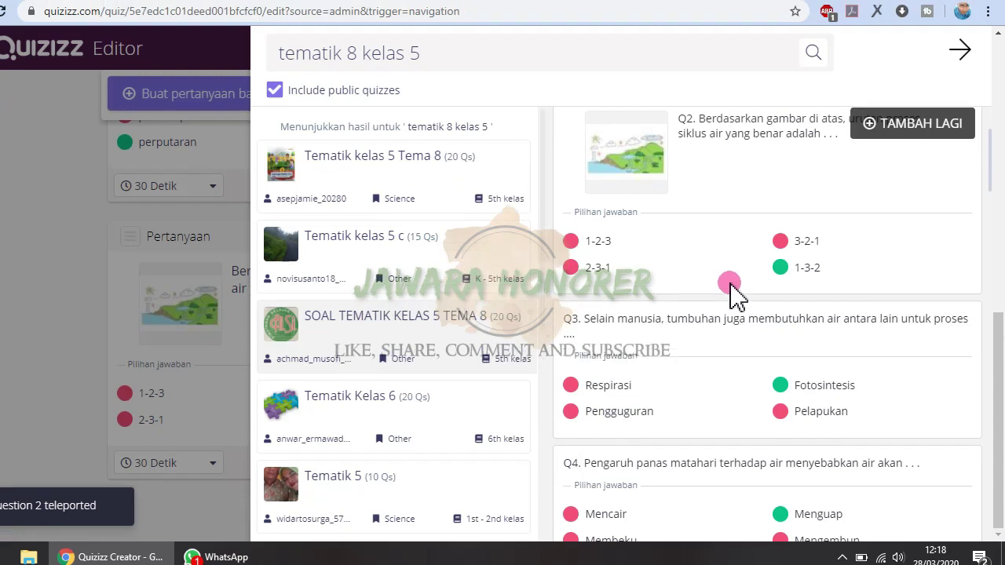
mouse_move(859, 377)
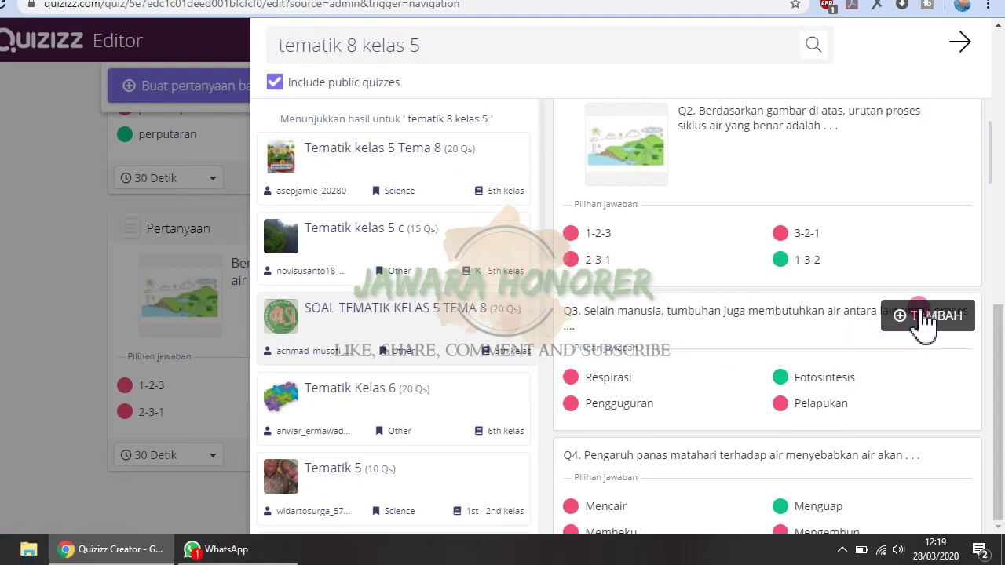
click(913, 316)
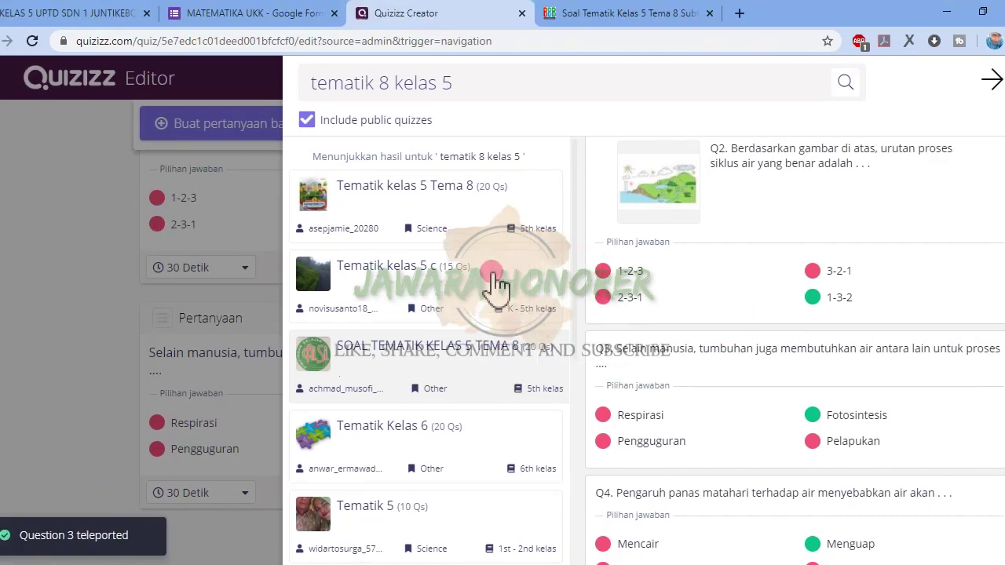
Step: Open the found quiz "Tematik kelas 5 c" and add its questions Q1 and Q4
click(471, 276)
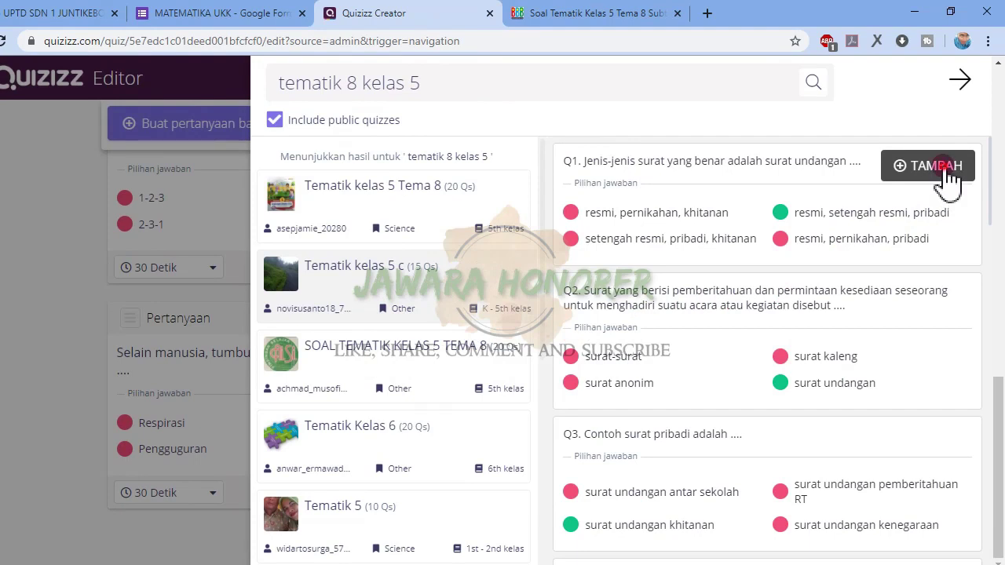
click(946, 166)
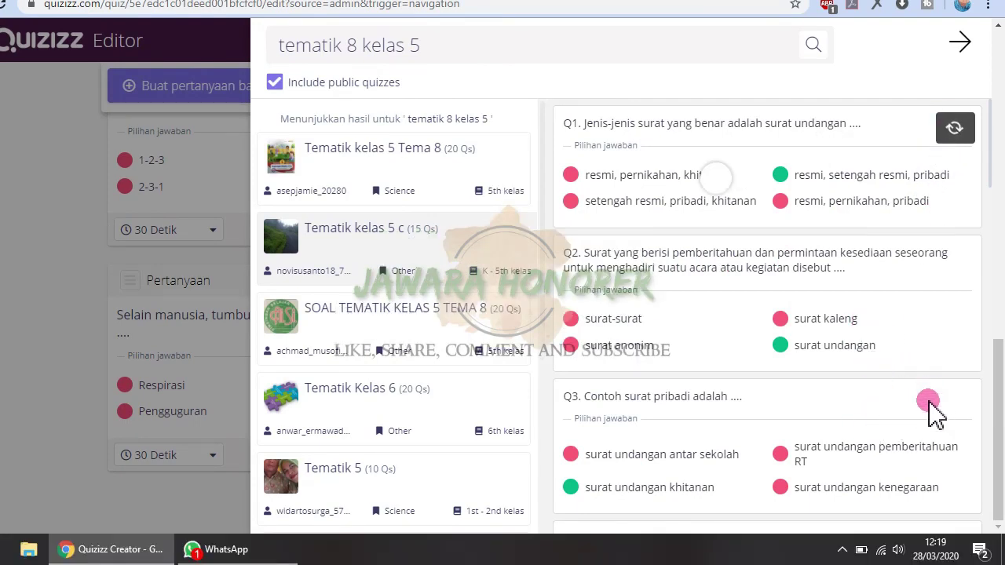
scroll(935, 414, down, 2)
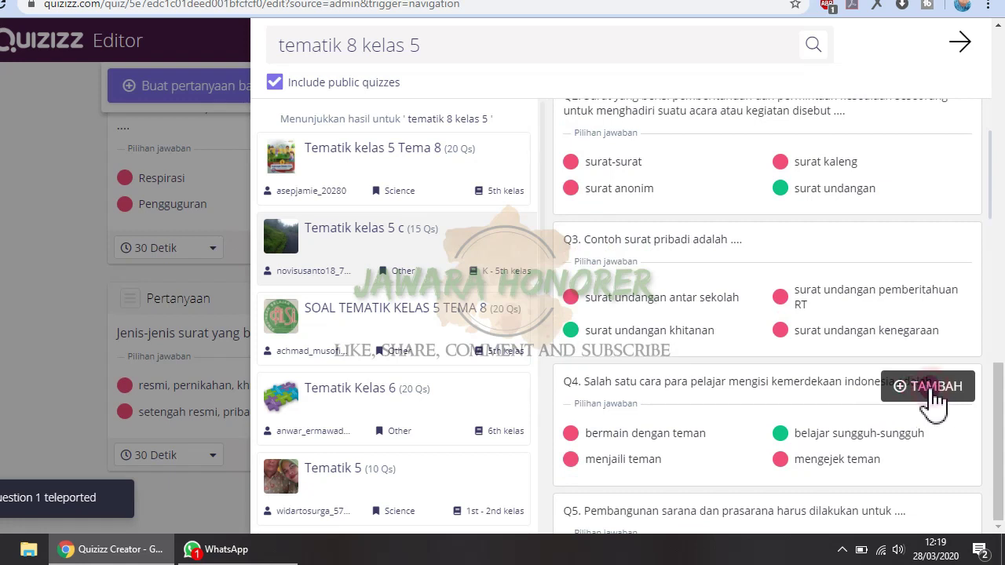
click(934, 396)
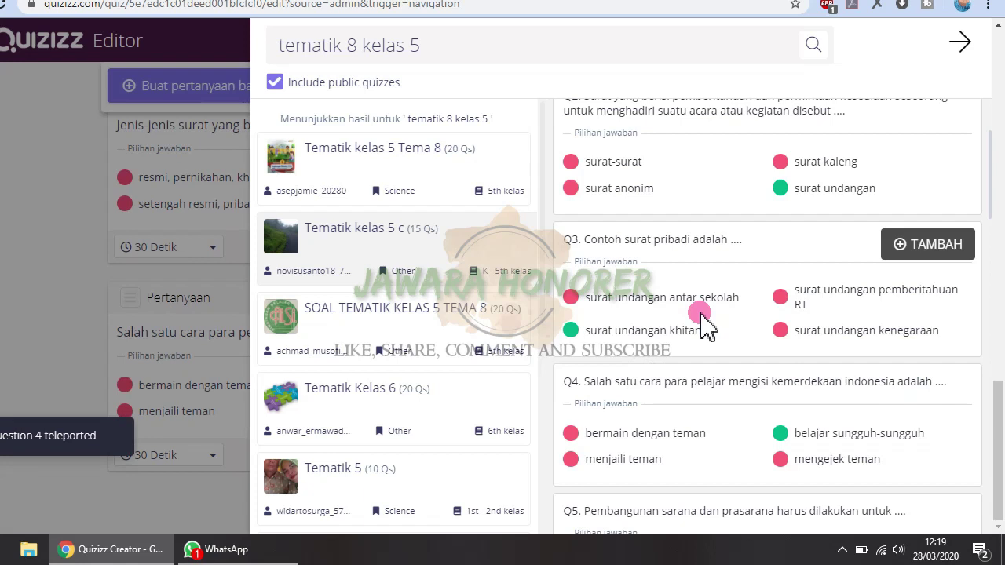
Step: Add questions Q2, Q1 and Q5 from the found quiz "Tematik 5" and close the Teleport search
scroll(667, 337, down, 2)
click(445, 471)
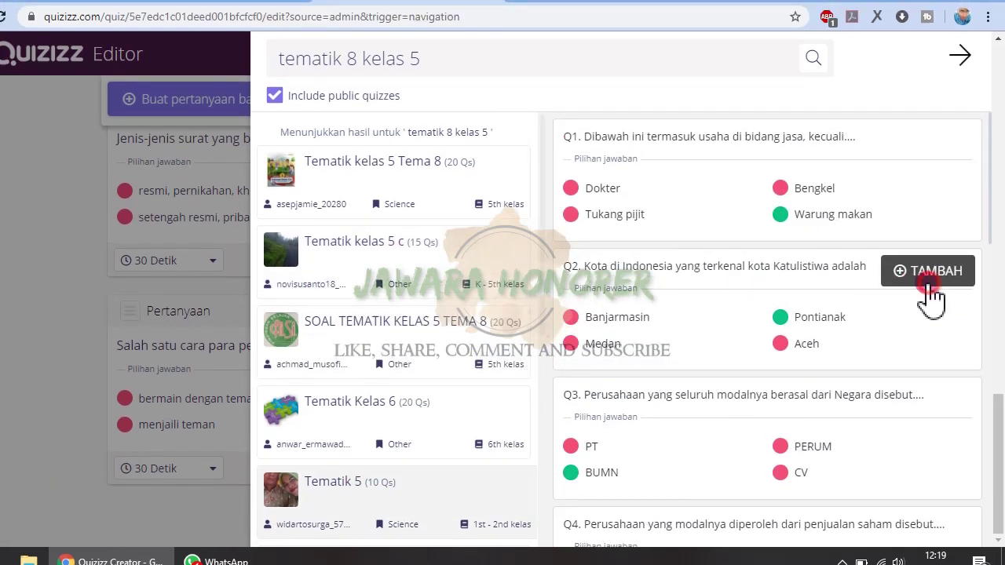
click(929, 285)
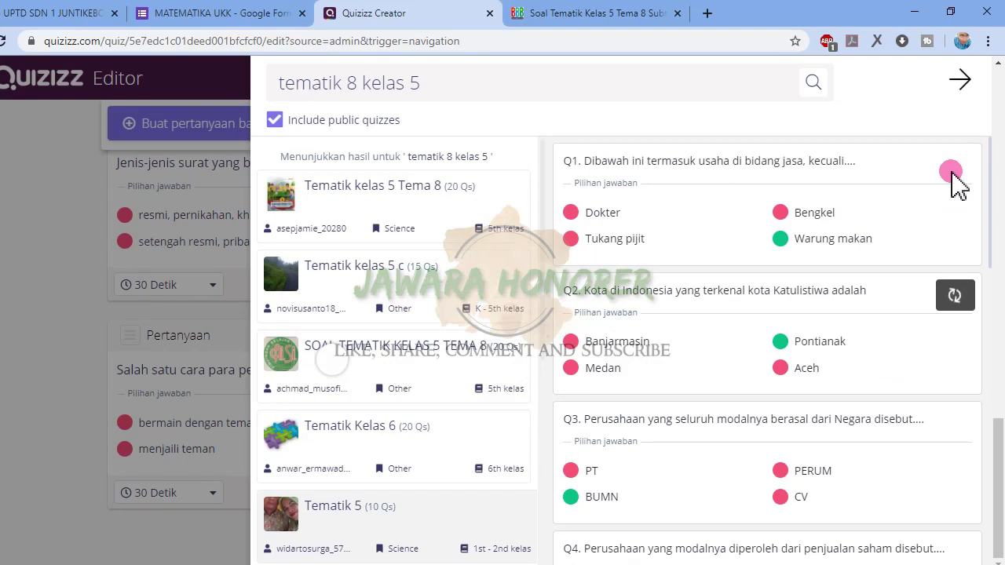
click(935, 166)
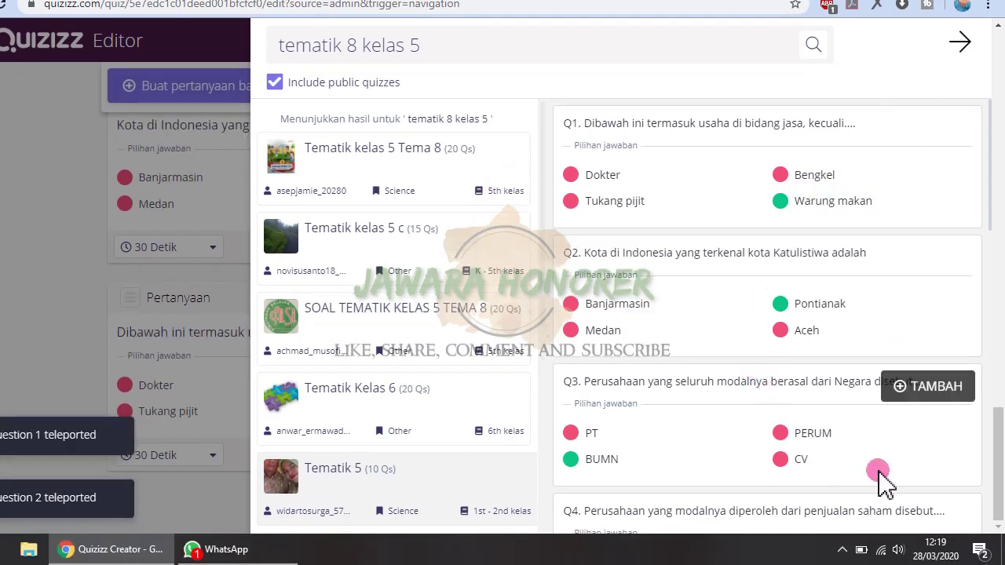
scroll(797, 328, down, 3)
scroll(793, 330, down, 2)
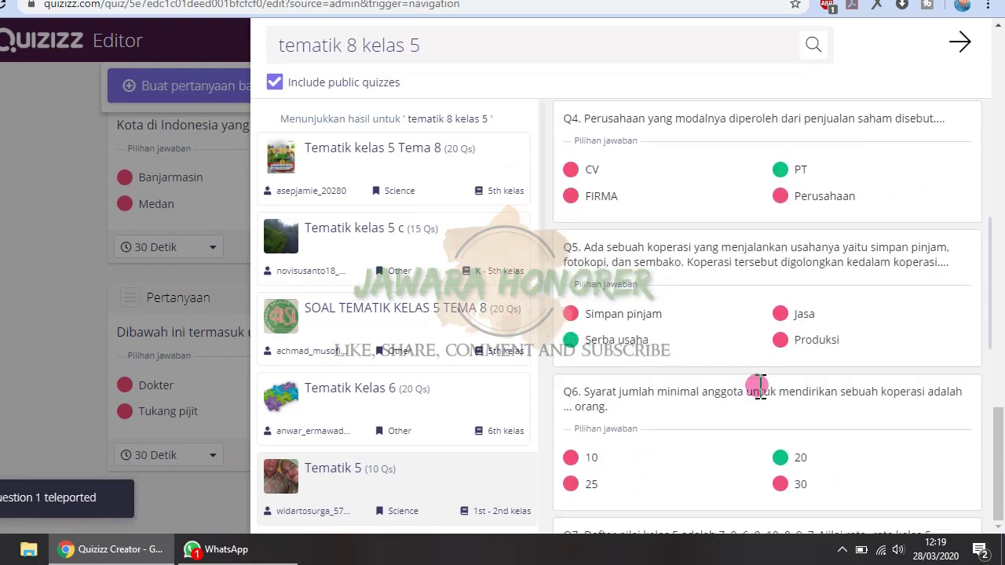
click(952, 283)
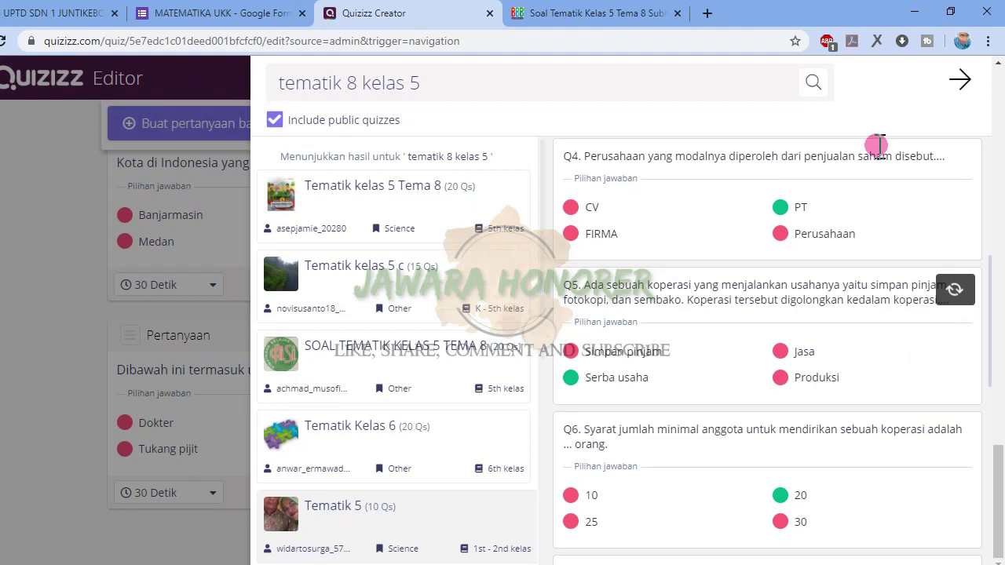
click(957, 79)
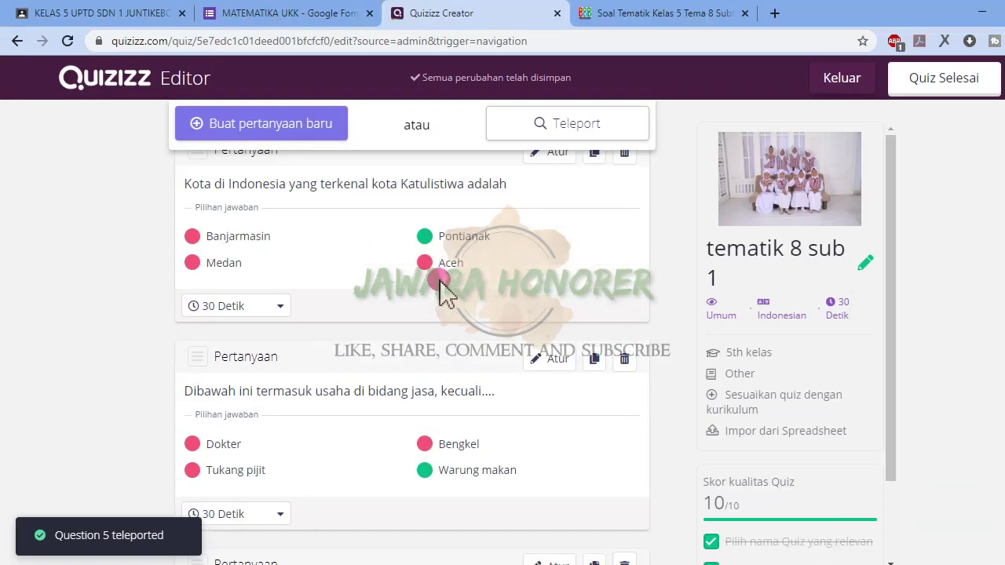
Step: Review the teleported questions and their answer choices in the quiz's question list
scroll(443, 292, up, 10)
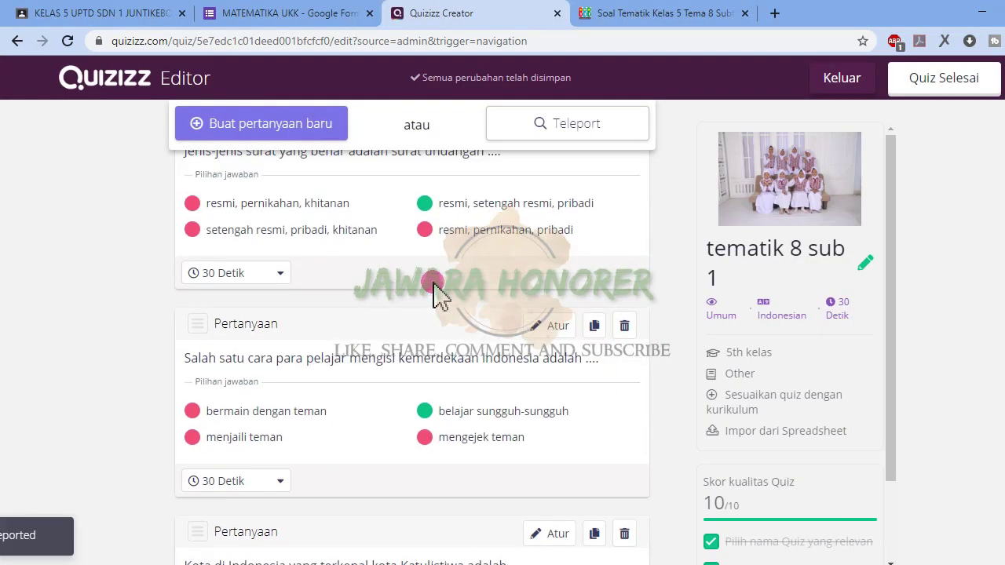
scroll(431, 288, up, 8)
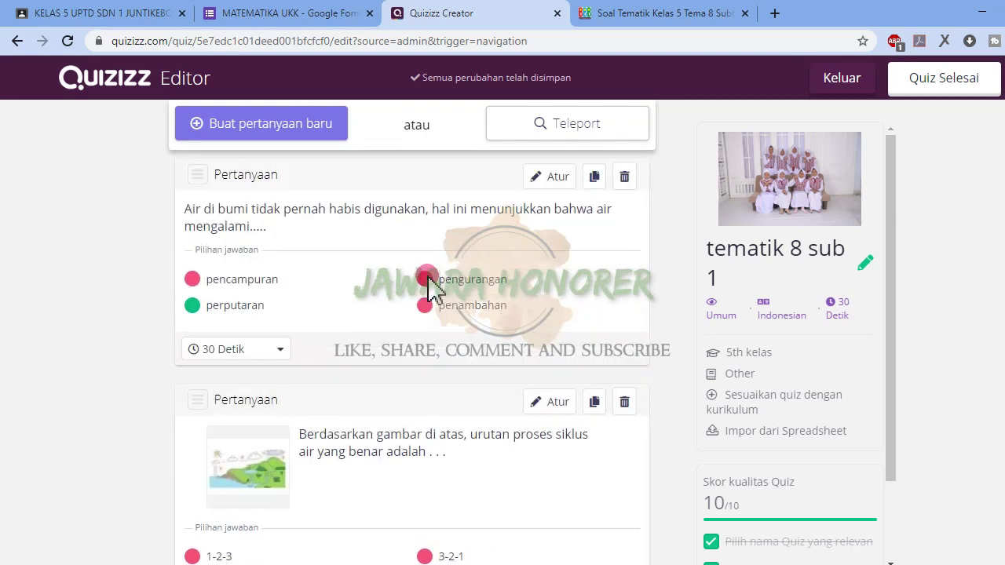
scroll(429, 266, down, 5)
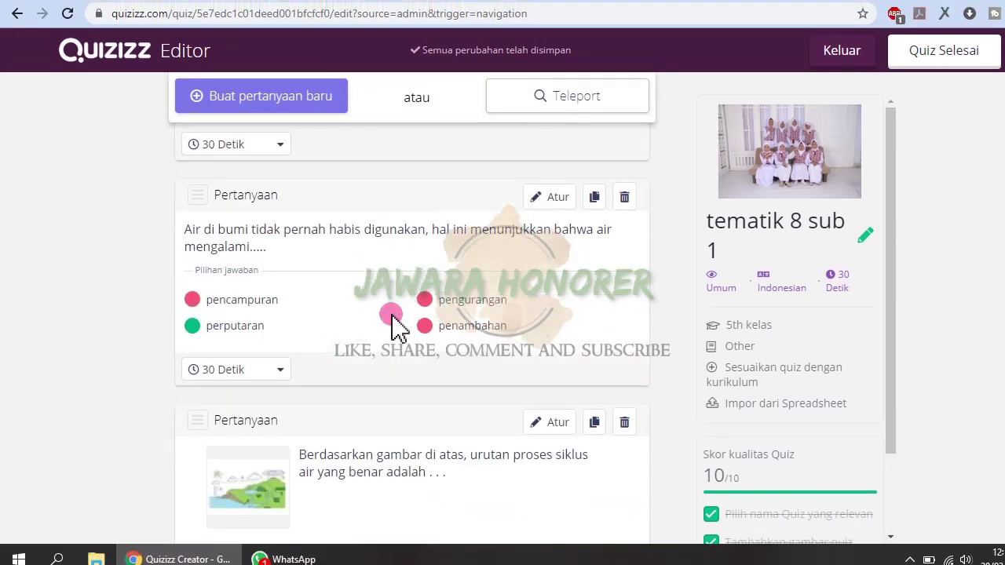
scroll(397, 326, down, 5)
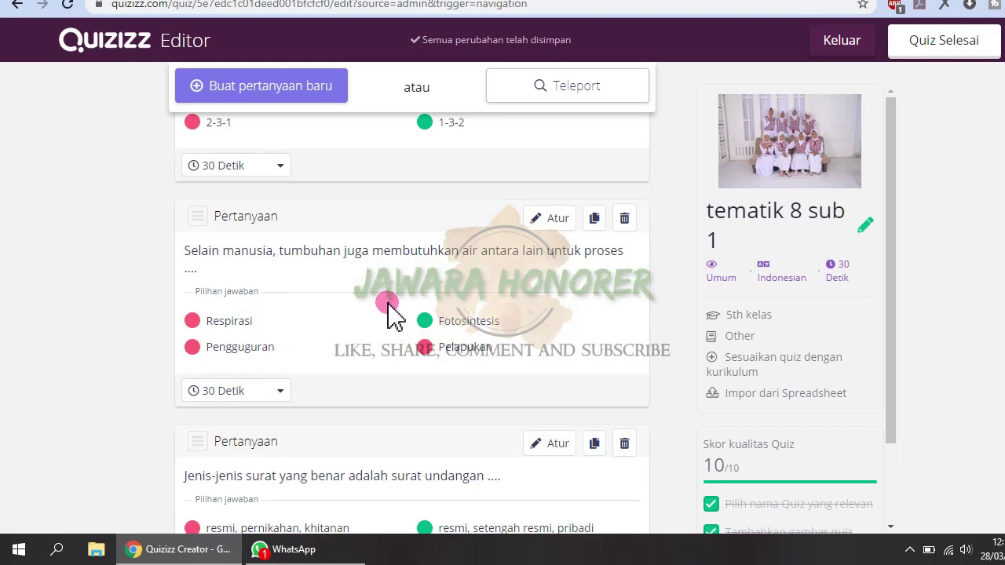
scroll(387, 314, down, 6)
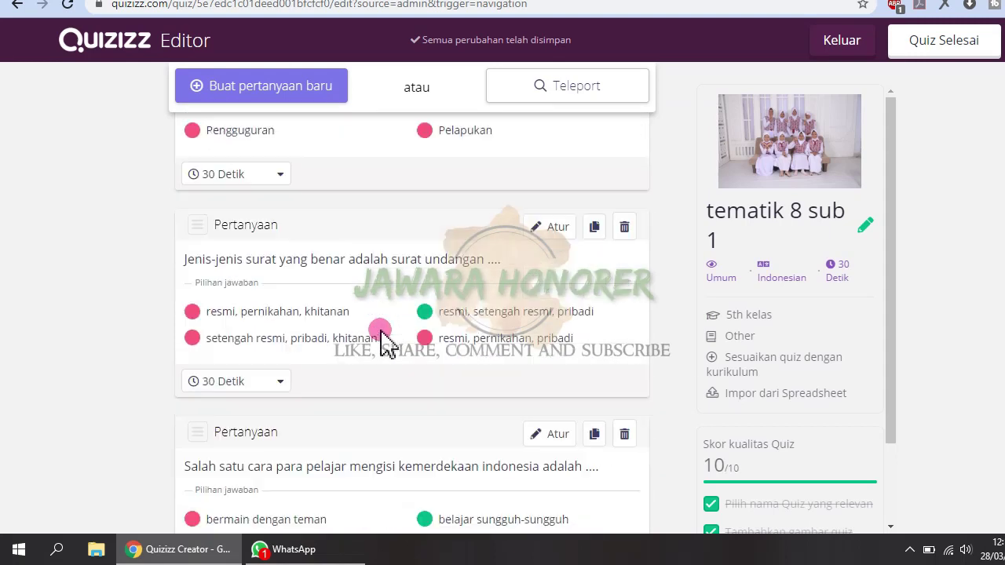